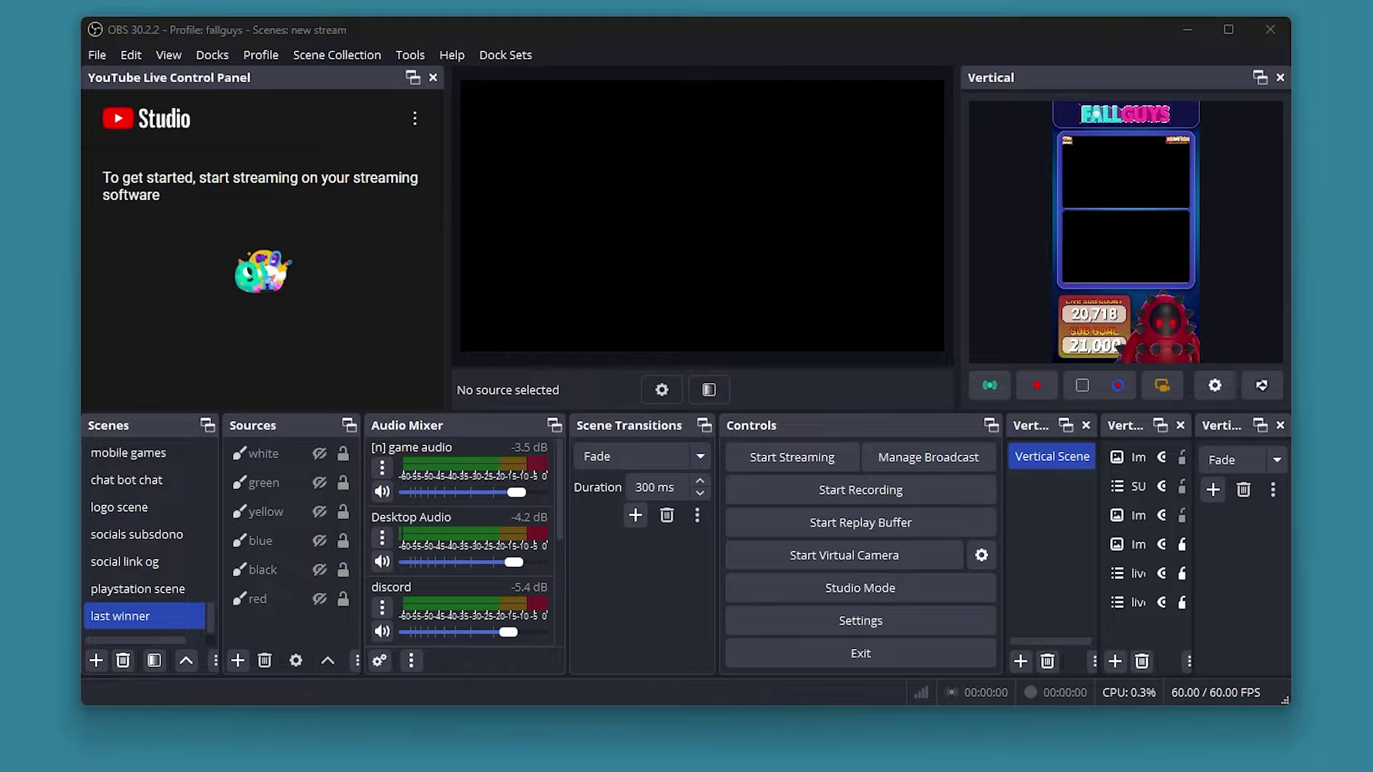
# Create a new scene named 'tut' after 'sub count live' turns out to be taken
pyautogui.click(96, 661)
pyautogui.click(552, 359)
pyautogui.moveTo(552, 359); pyautogui.dragTo(417, 351)
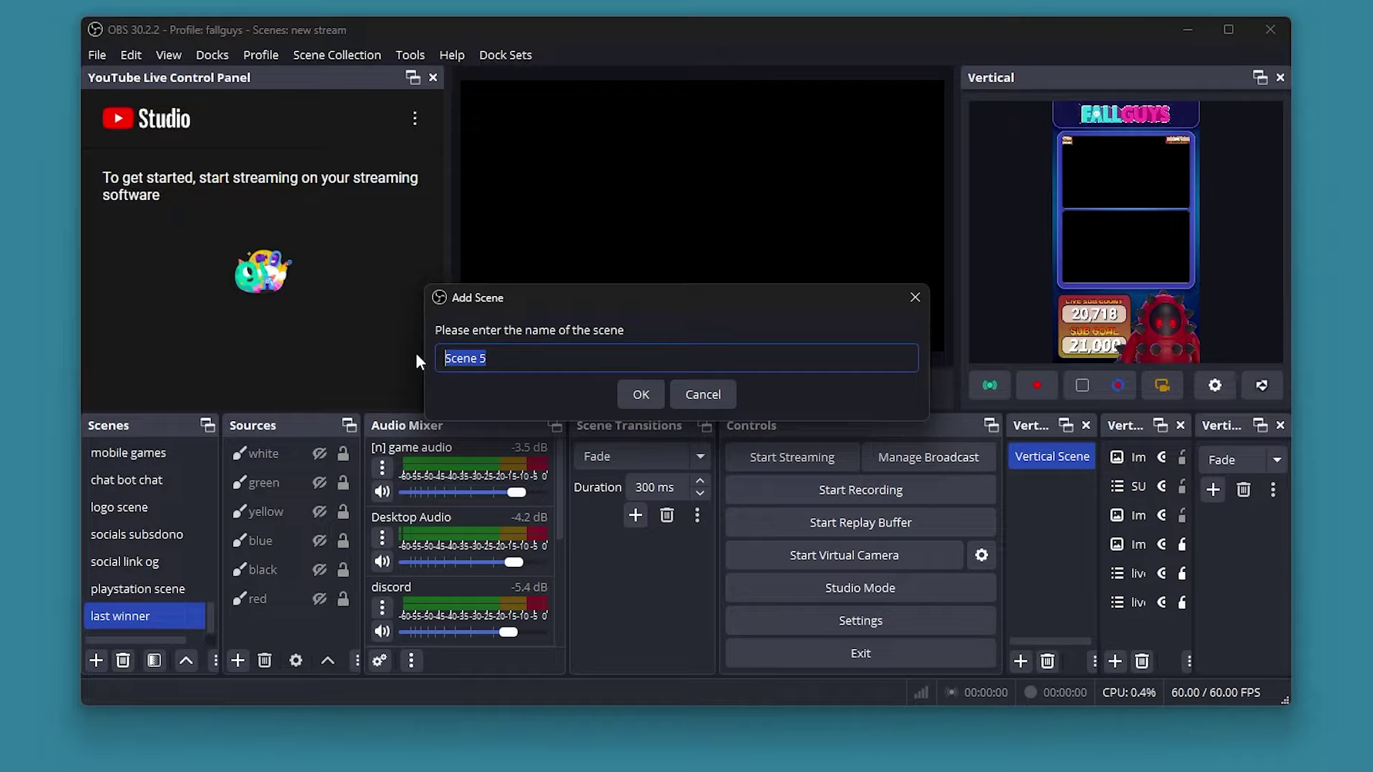
pyautogui.write('sub count live')
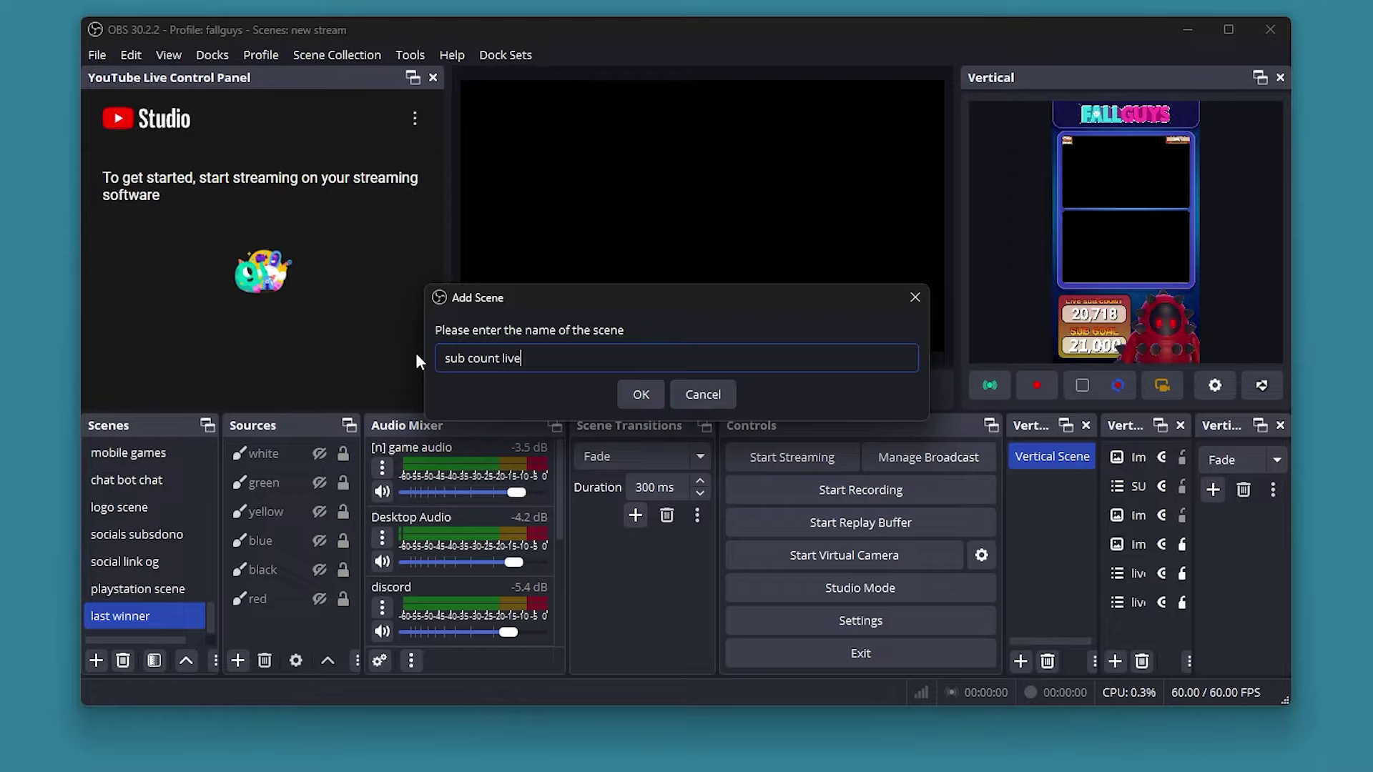
pyautogui.click(640, 395)
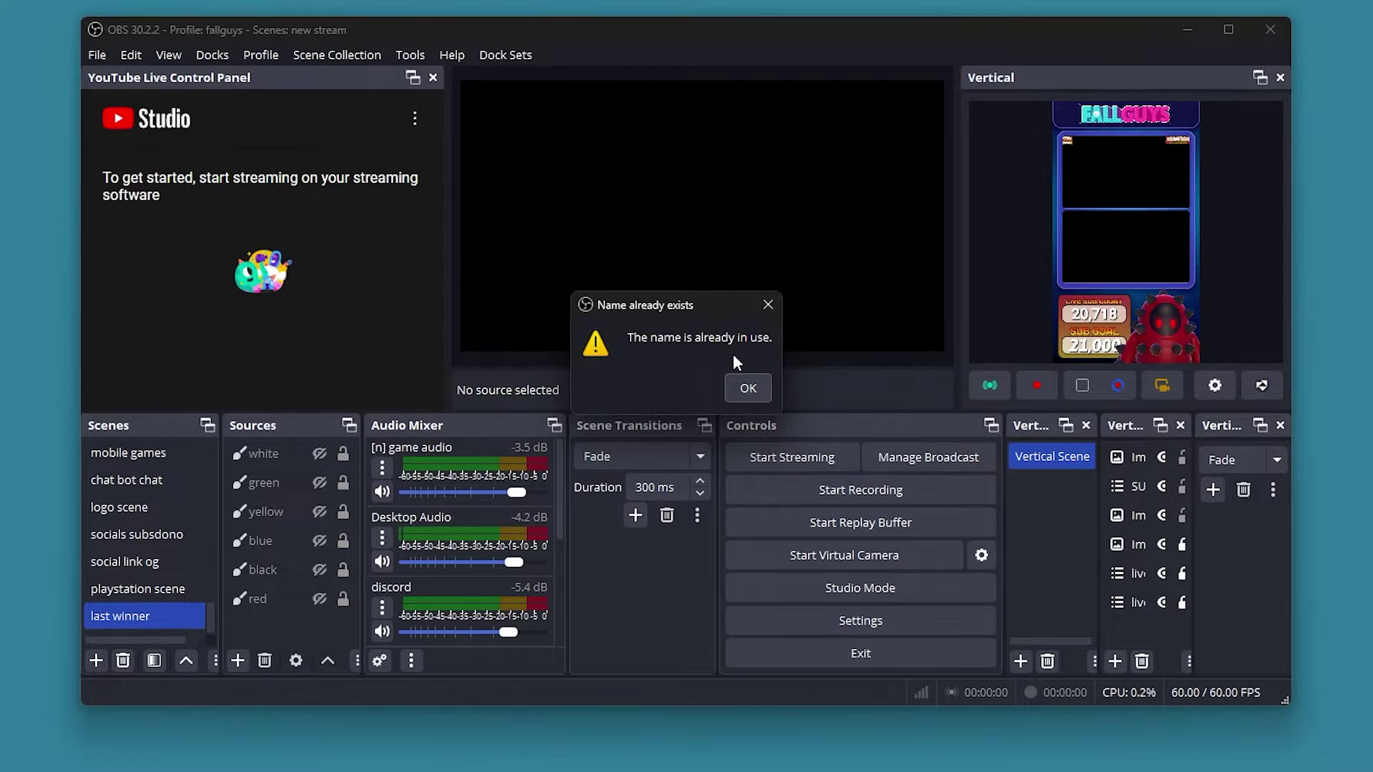
pyautogui.click(747, 397)
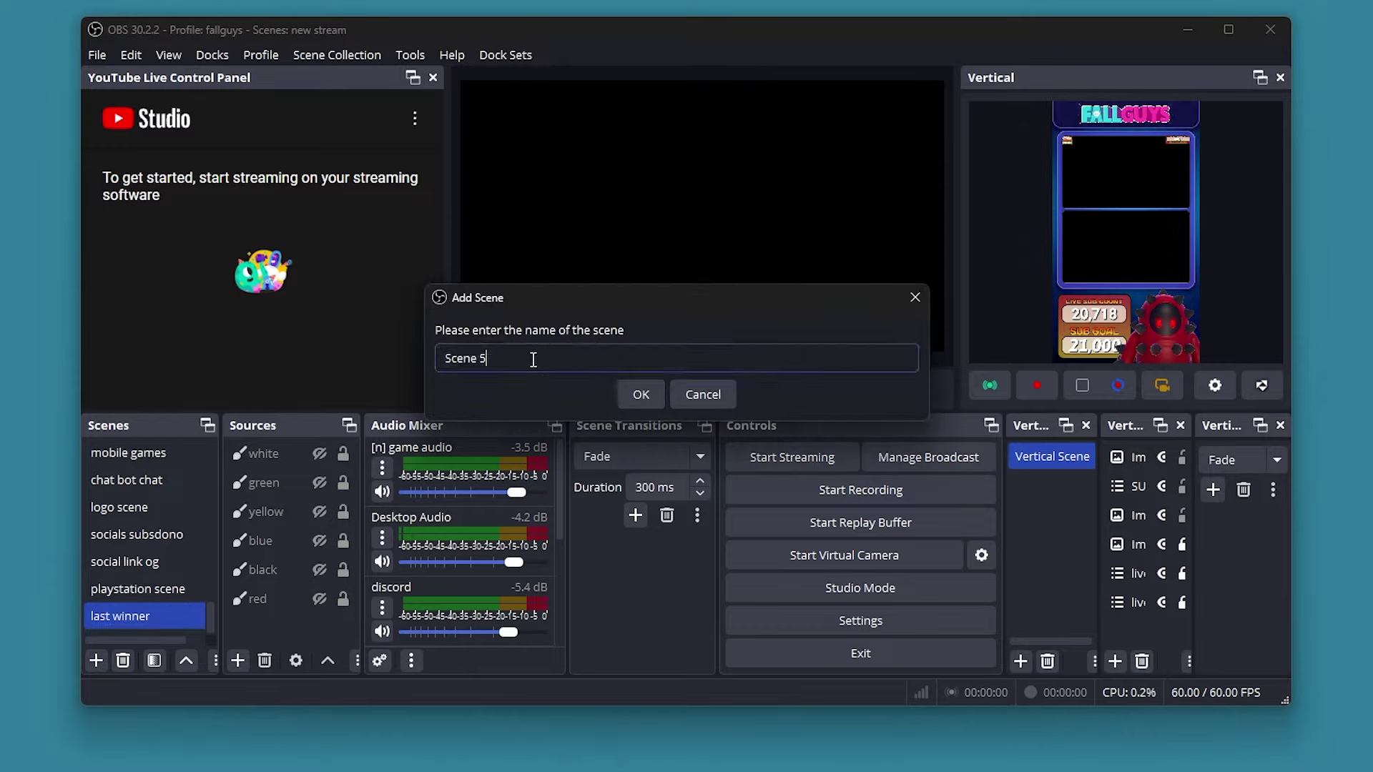
pyautogui.write('tut')
pyautogui.click(639, 392)
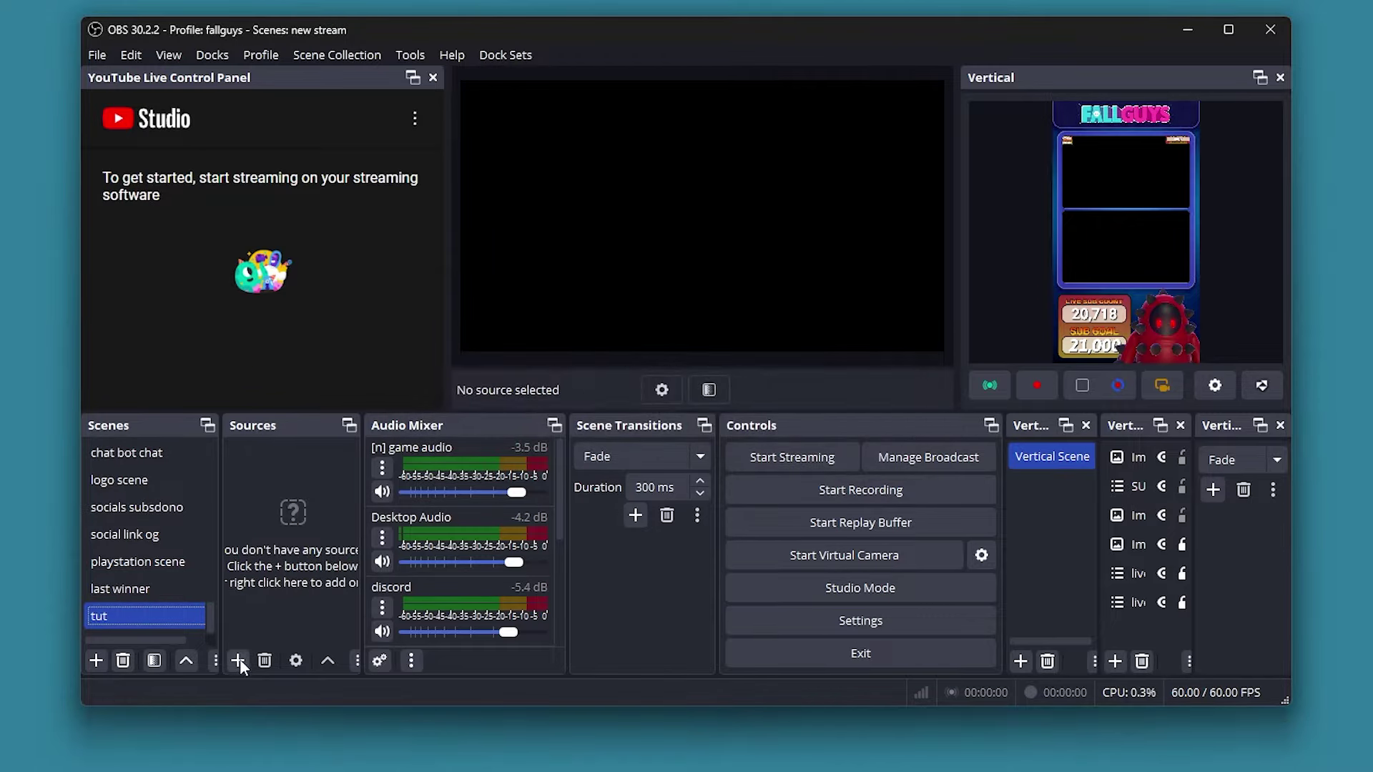
# Add a Browser source named 'sub tut live' to the tut scene
pyautogui.click(237, 658)
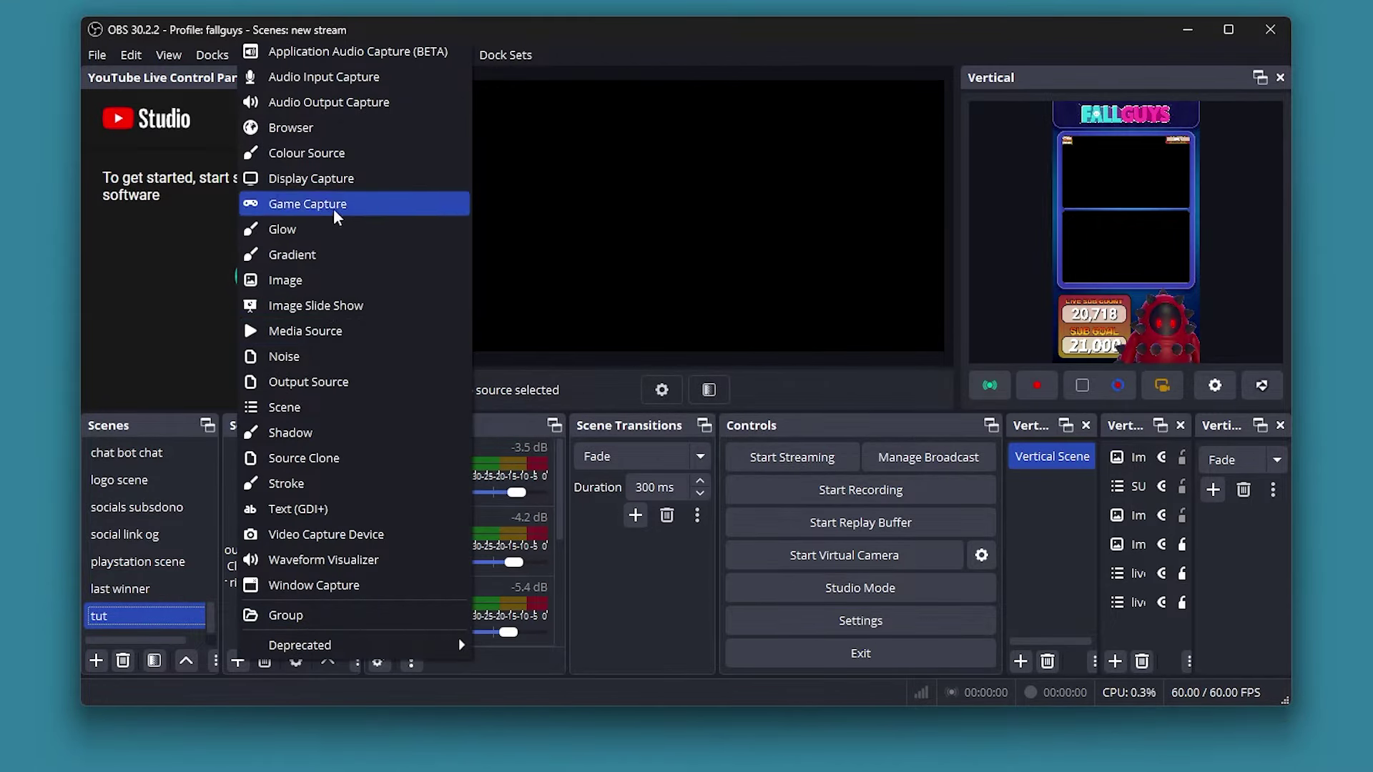
pyautogui.click(335, 130)
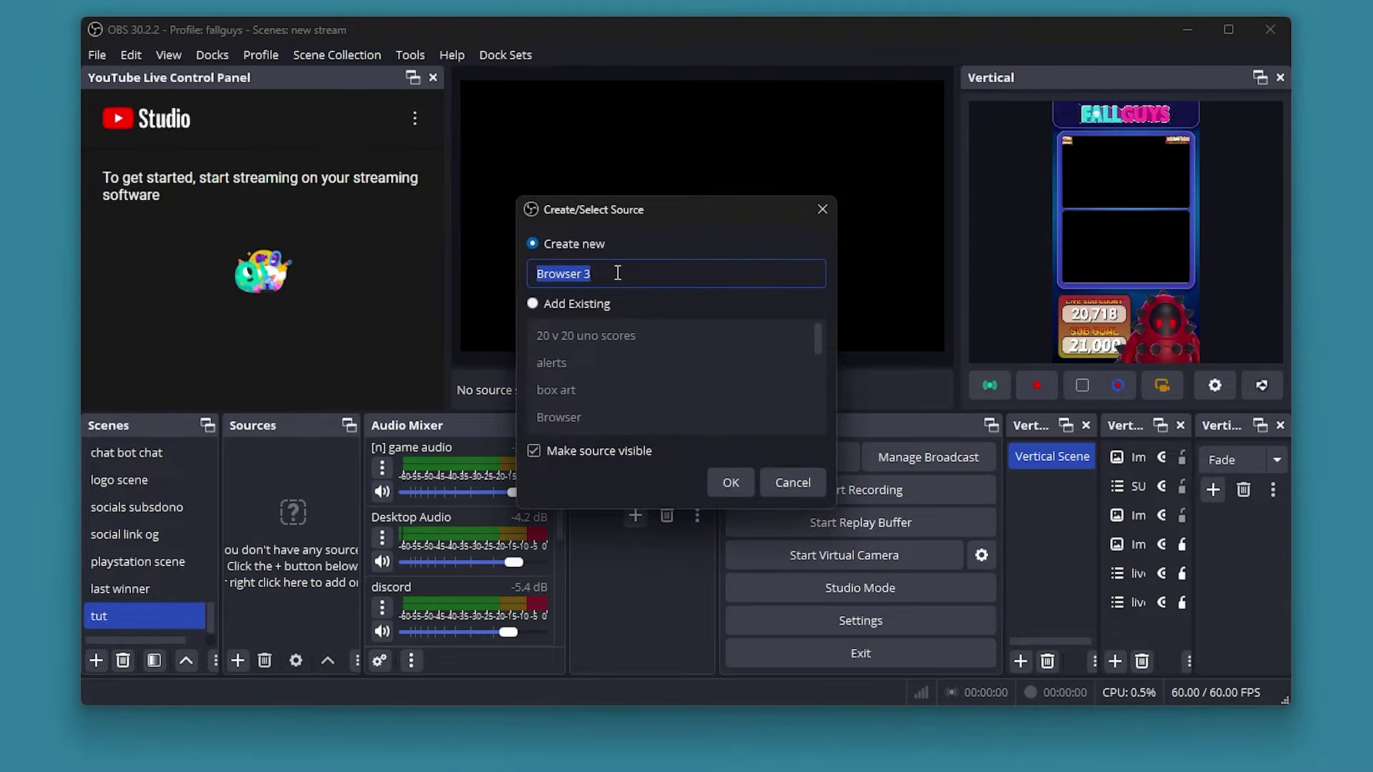
pyautogui.write('sub tutlive')
pyautogui.click(582, 274)
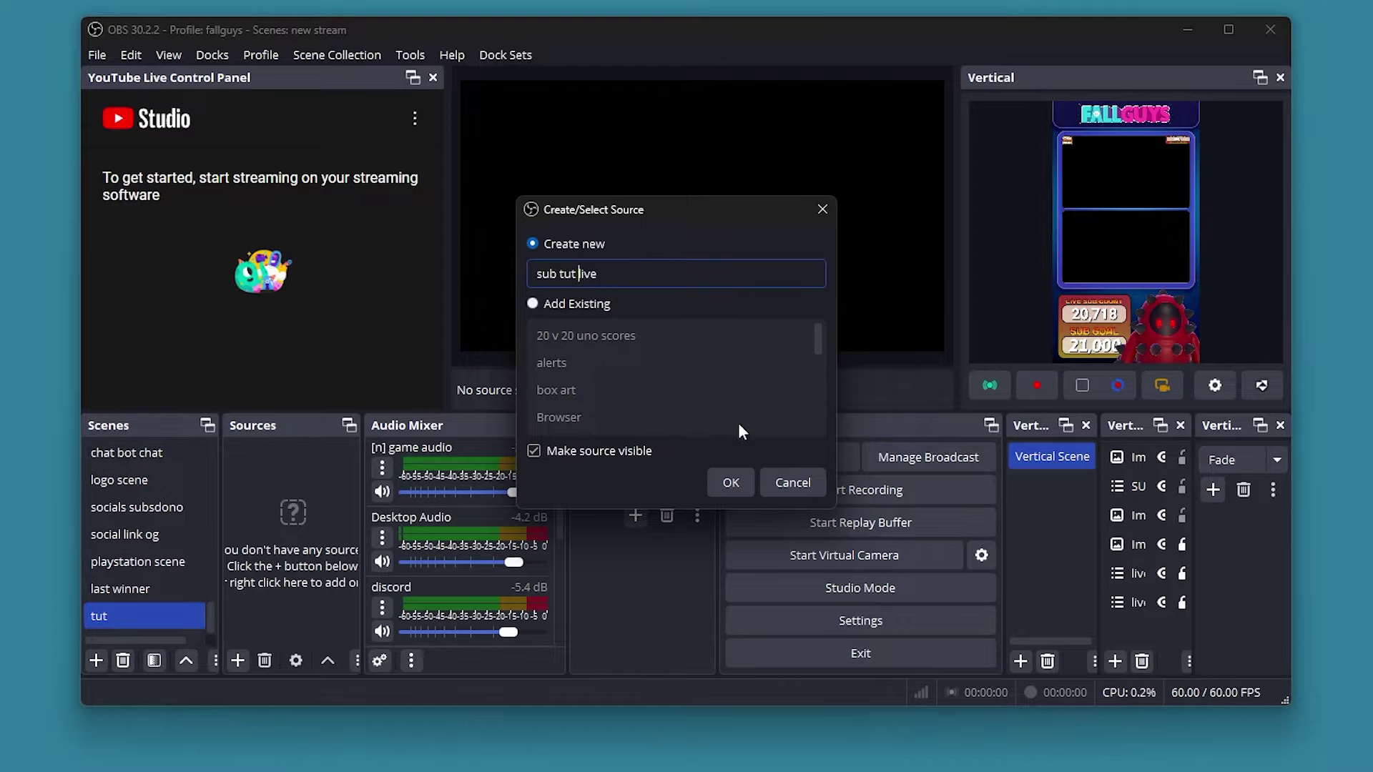
pyautogui.click(731, 483)
# Set the browser source's width to 1920 and height to 1080
pyautogui.hotkey('shift', 'Tab')
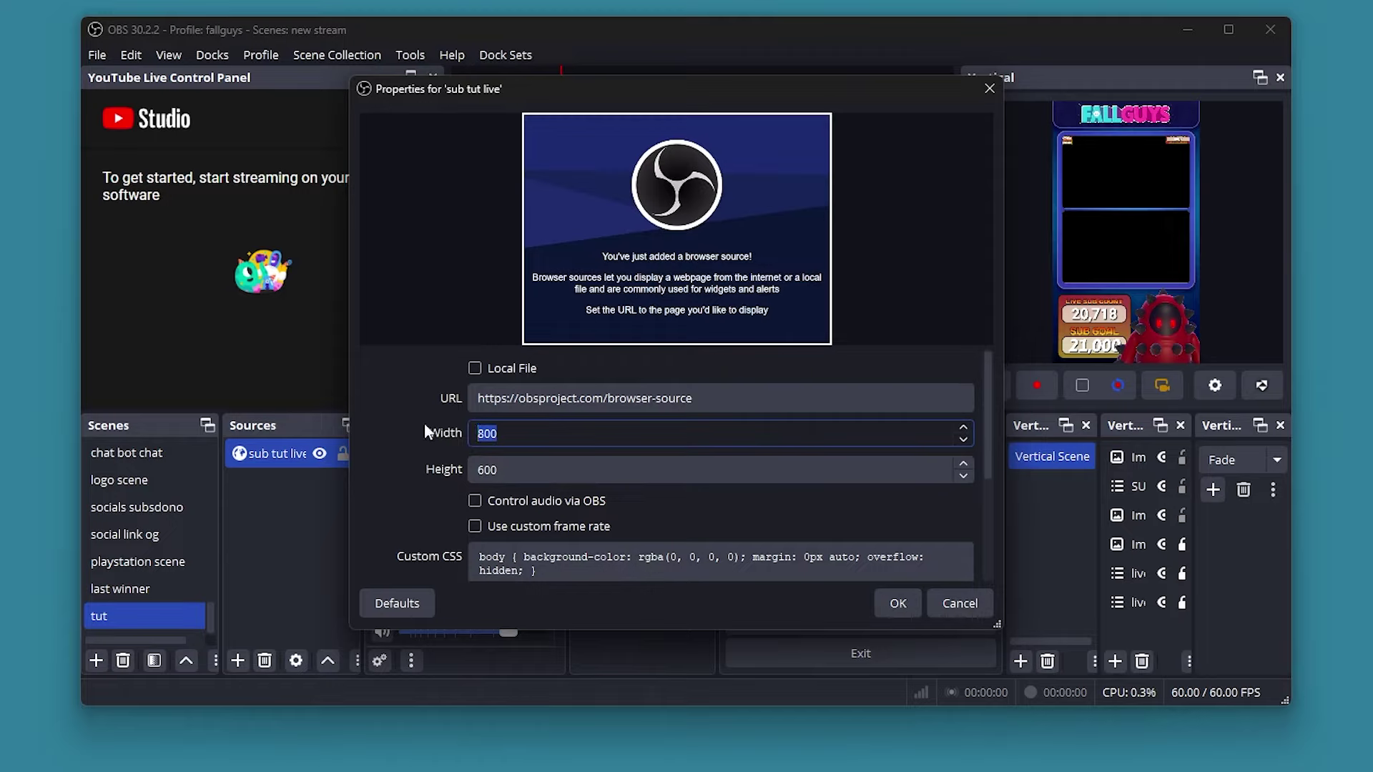
pyautogui.write('1920')
pyautogui.press('Tab')
pyautogui.write('1080')
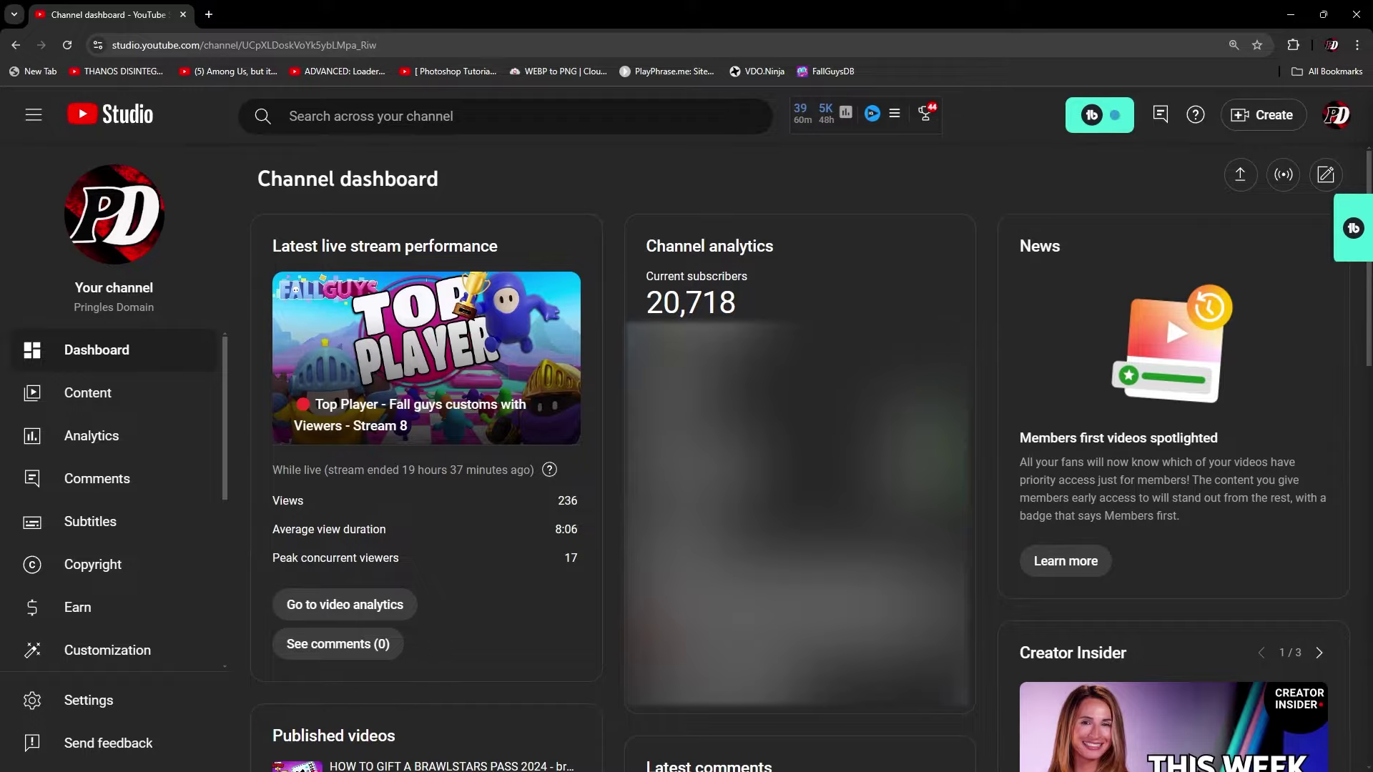
# Open the live subscriber count from YouTube Studio Analytics and copy its page URL
pyautogui.click(103, 441)
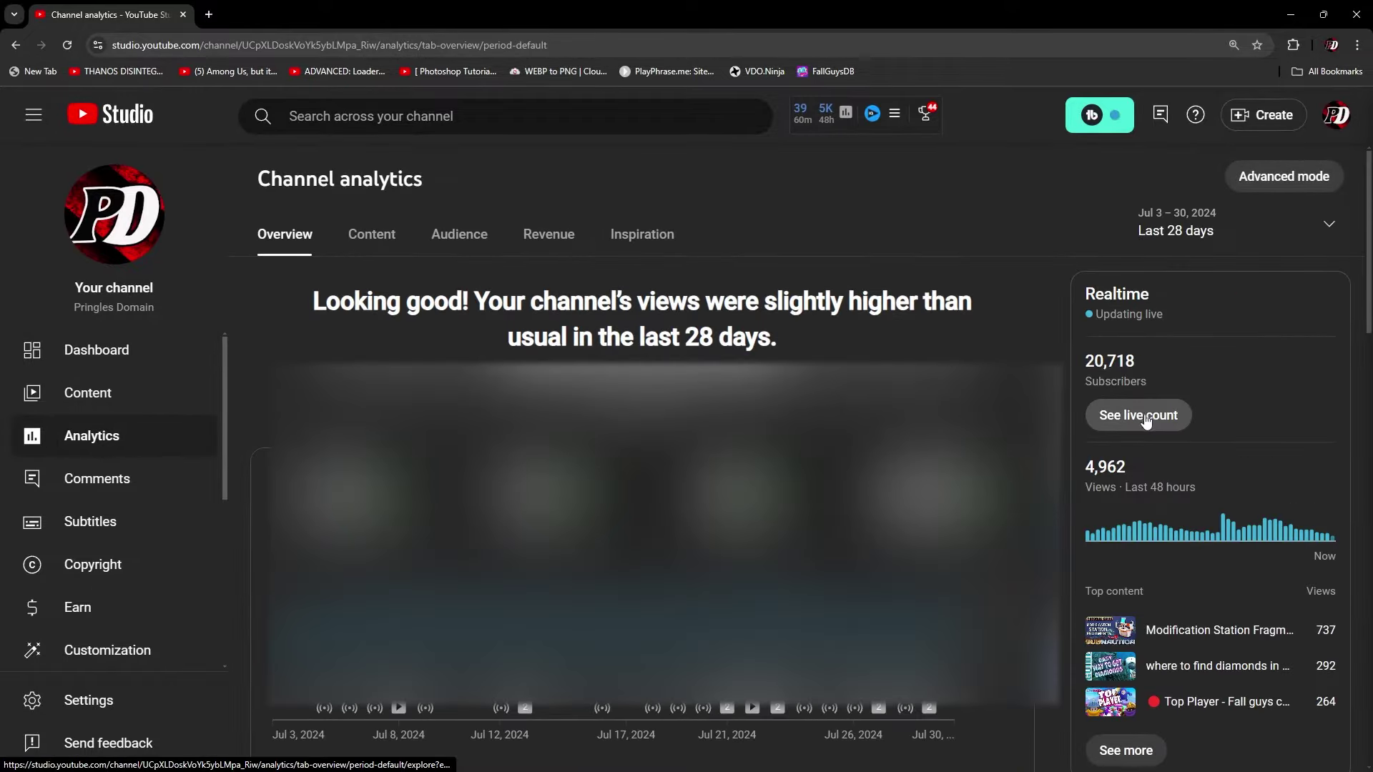
pyautogui.click(1145, 418)
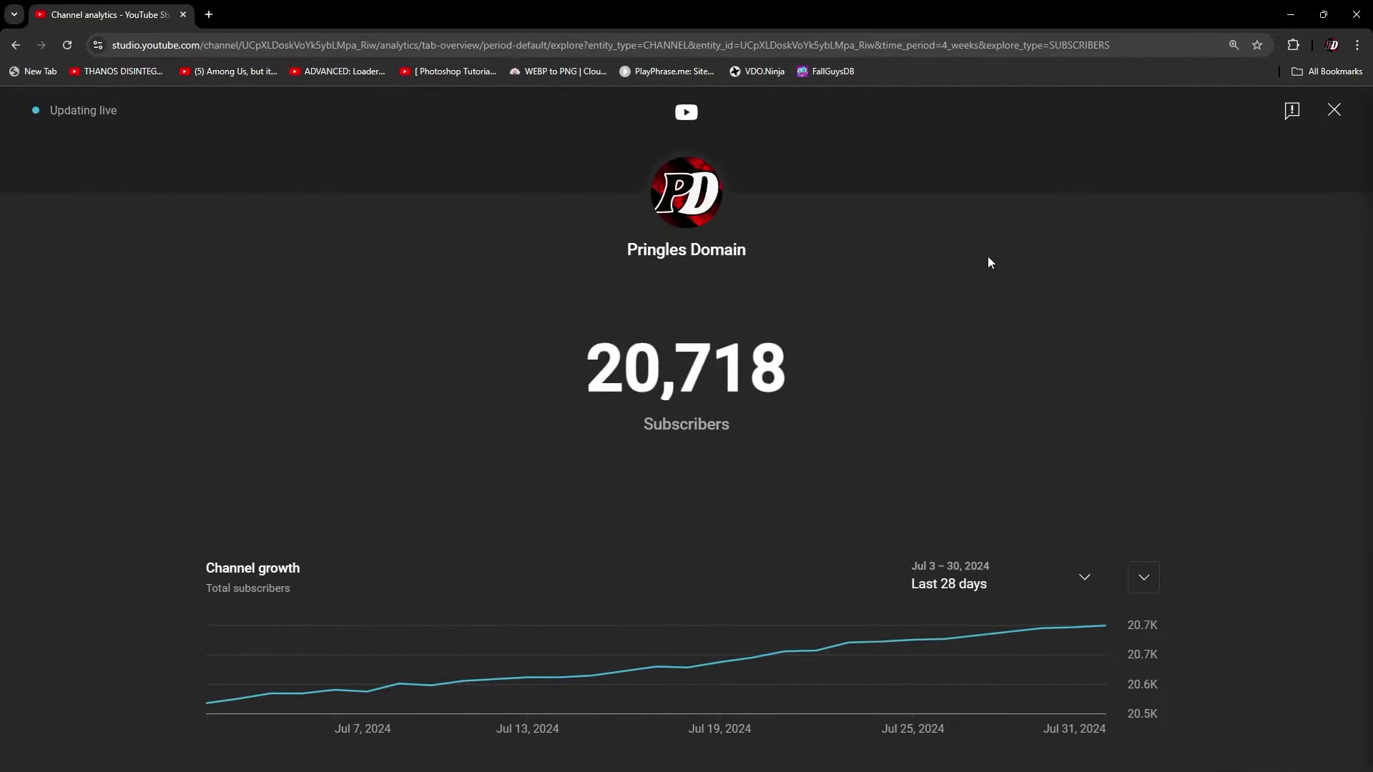
pyautogui.moveTo(1112, 45); pyautogui.dragTo(103, 66)
pyautogui.rightClick(177, 44)
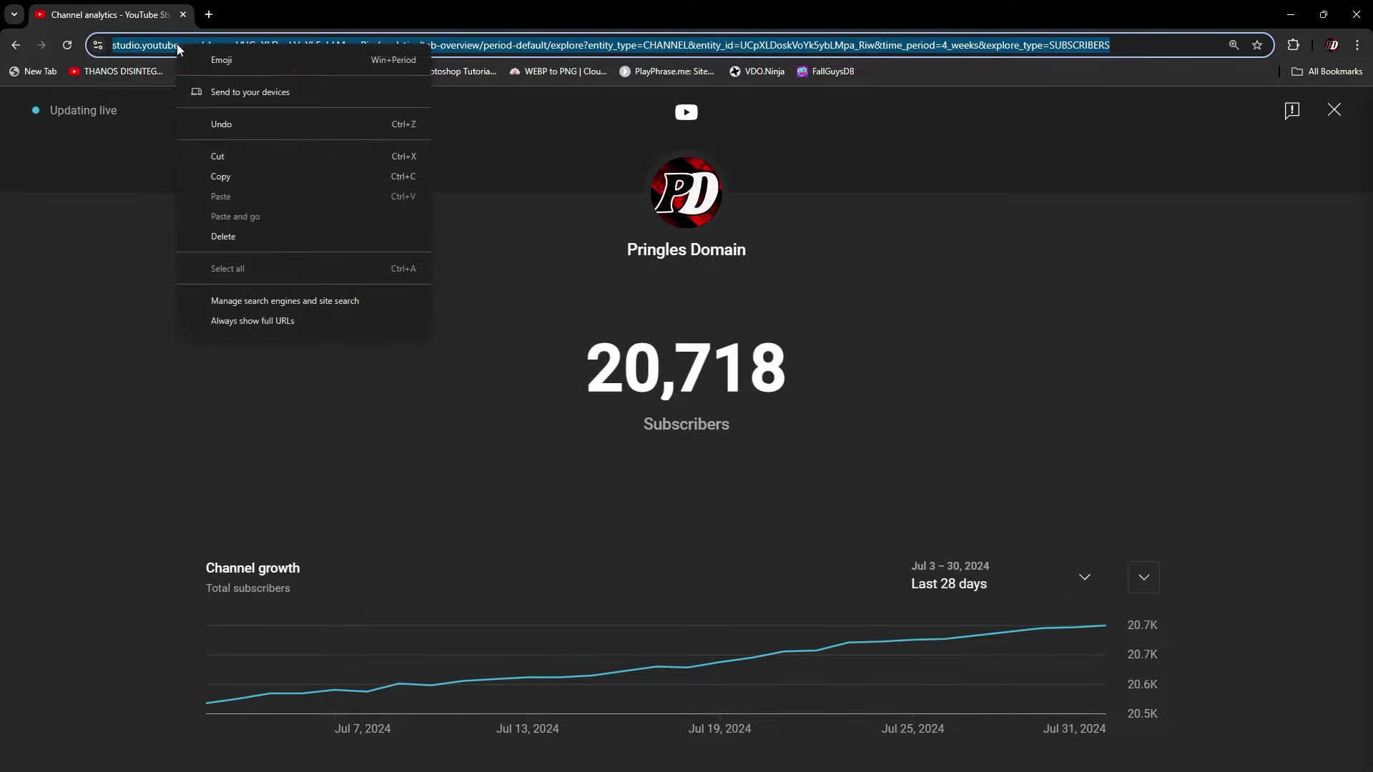
pyautogui.click(236, 176)
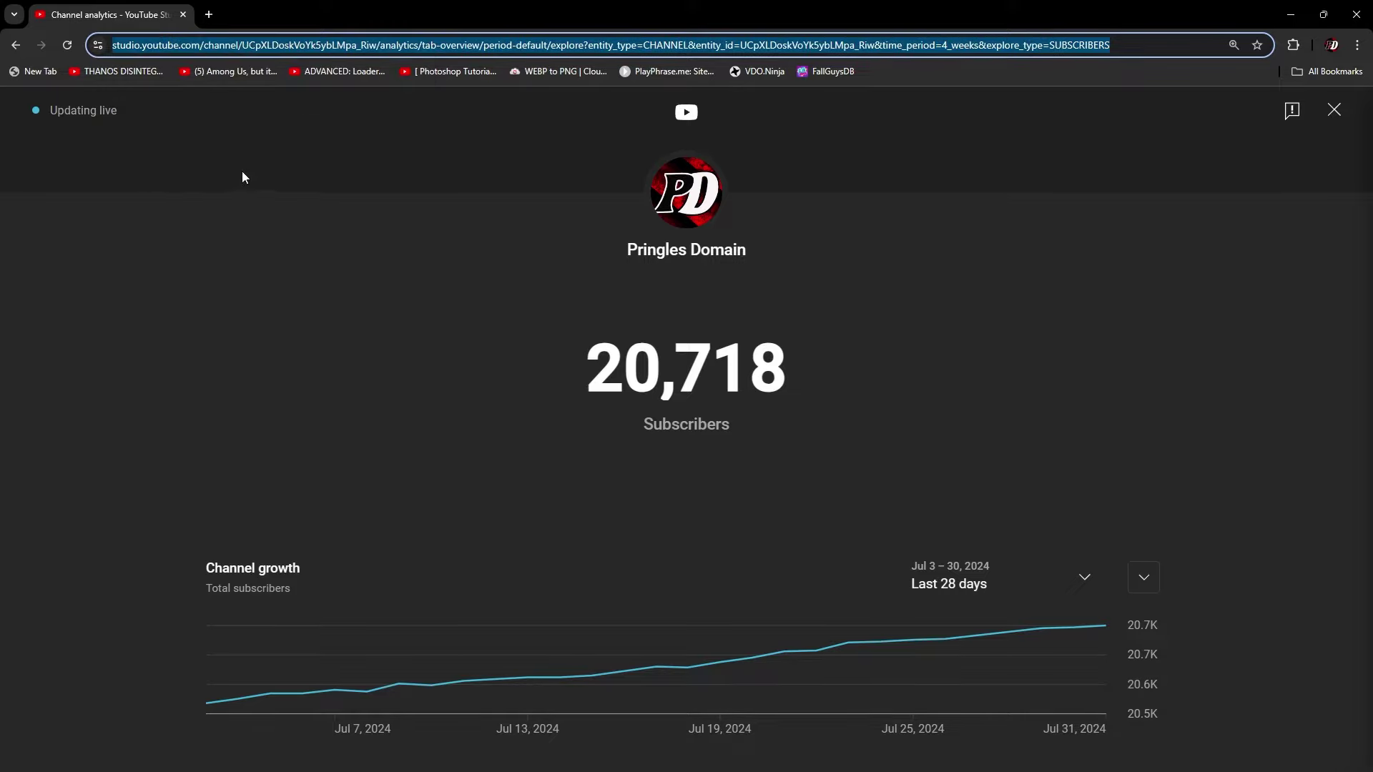
pyautogui.click(1291, 14)
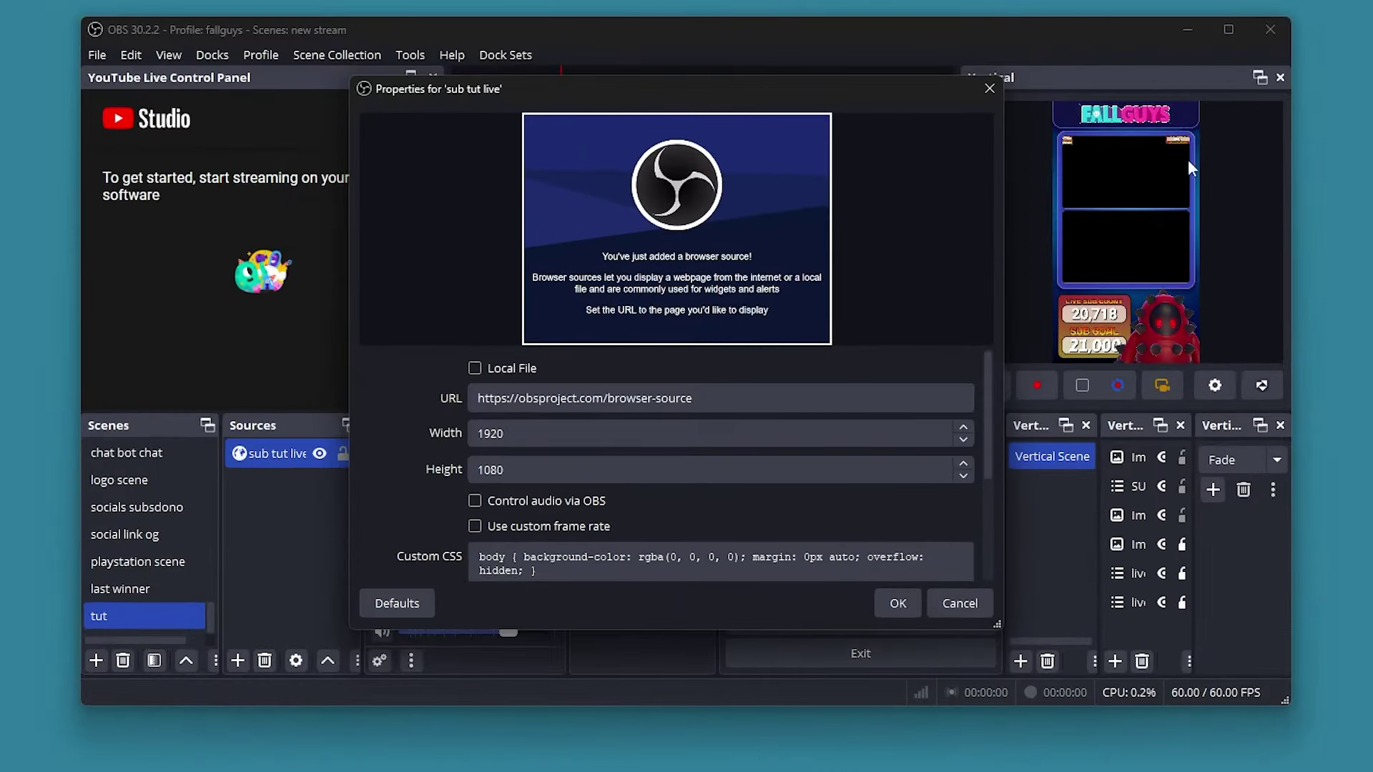
# Replace the sub tut live URL with the copied live count address and confirm
pyautogui.click(757, 391)
pyautogui.hotkey('ctrl', 'a')
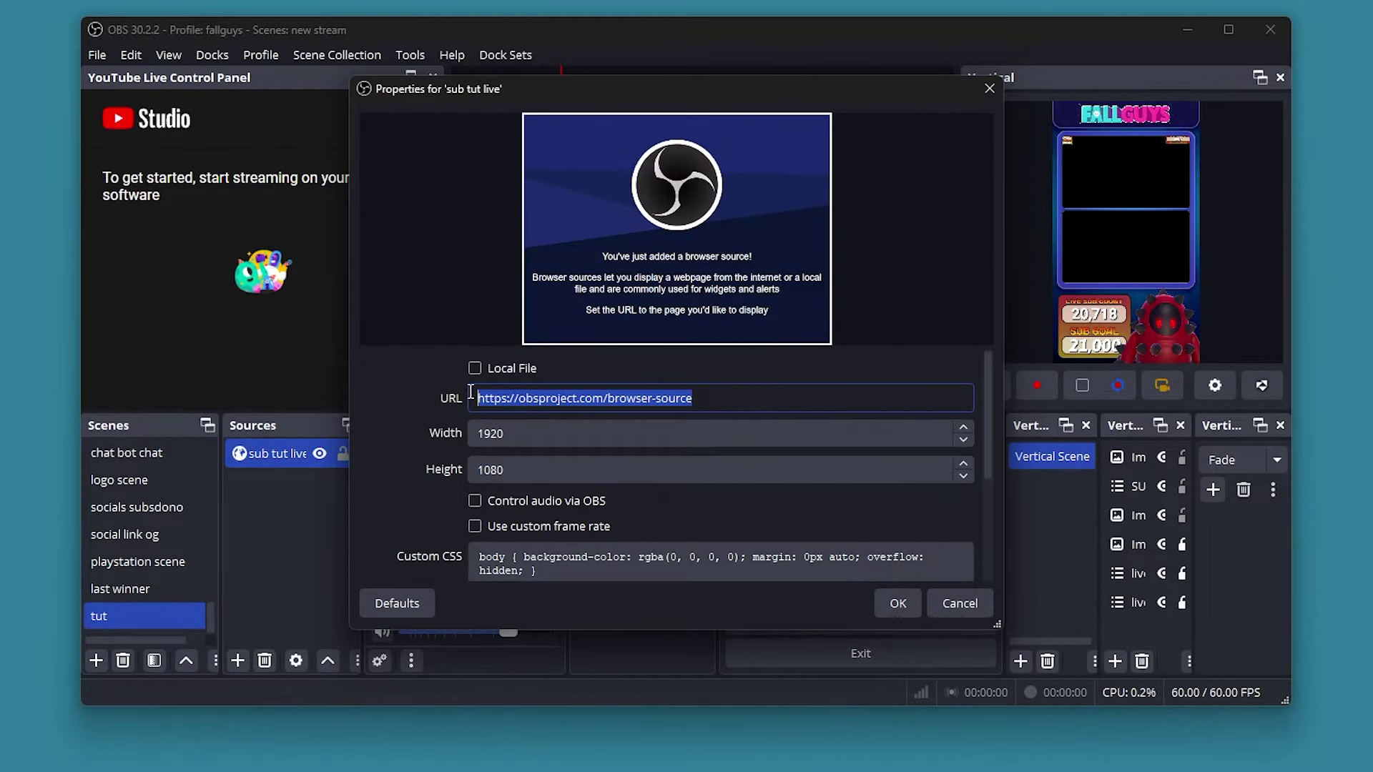
pyautogui.rightClick(515, 400)
pyautogui.click(552, 515)
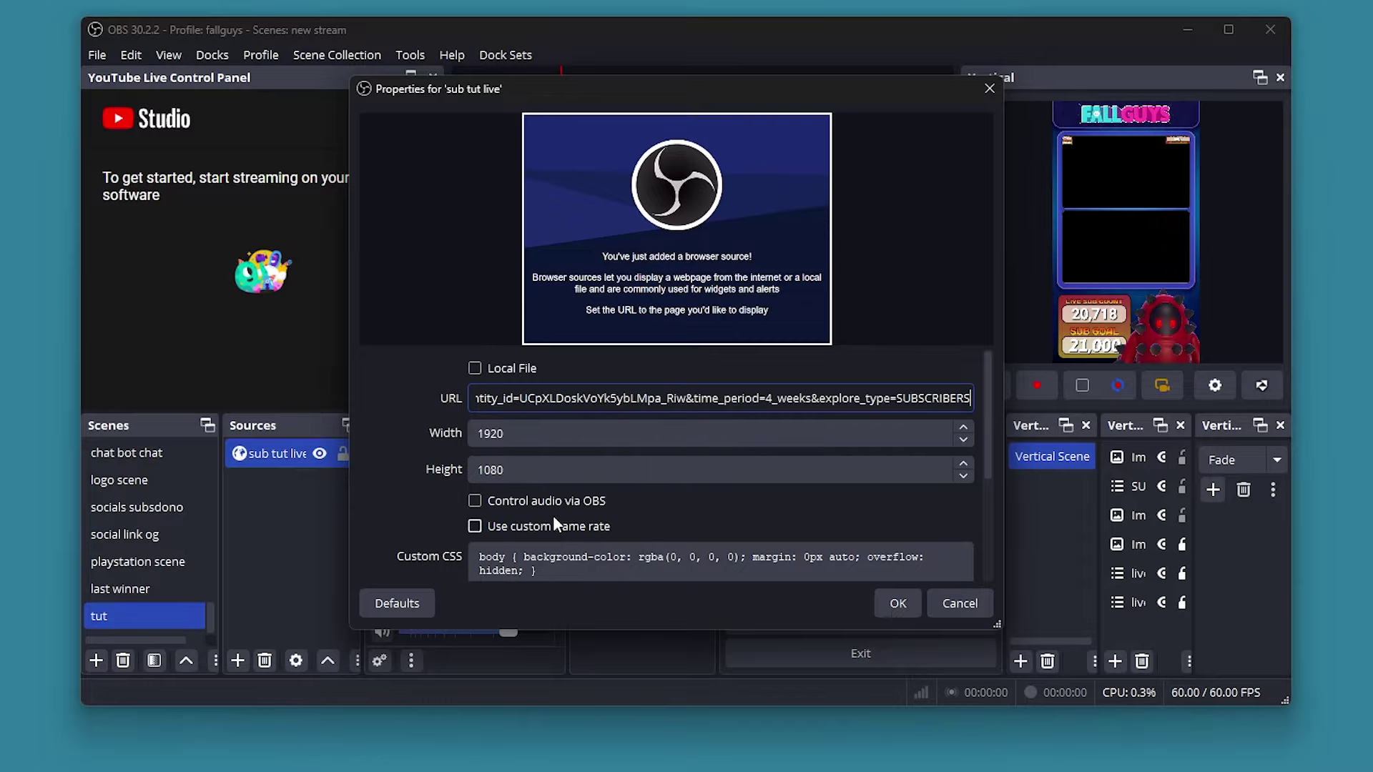
pyautogui.click(891, 608)
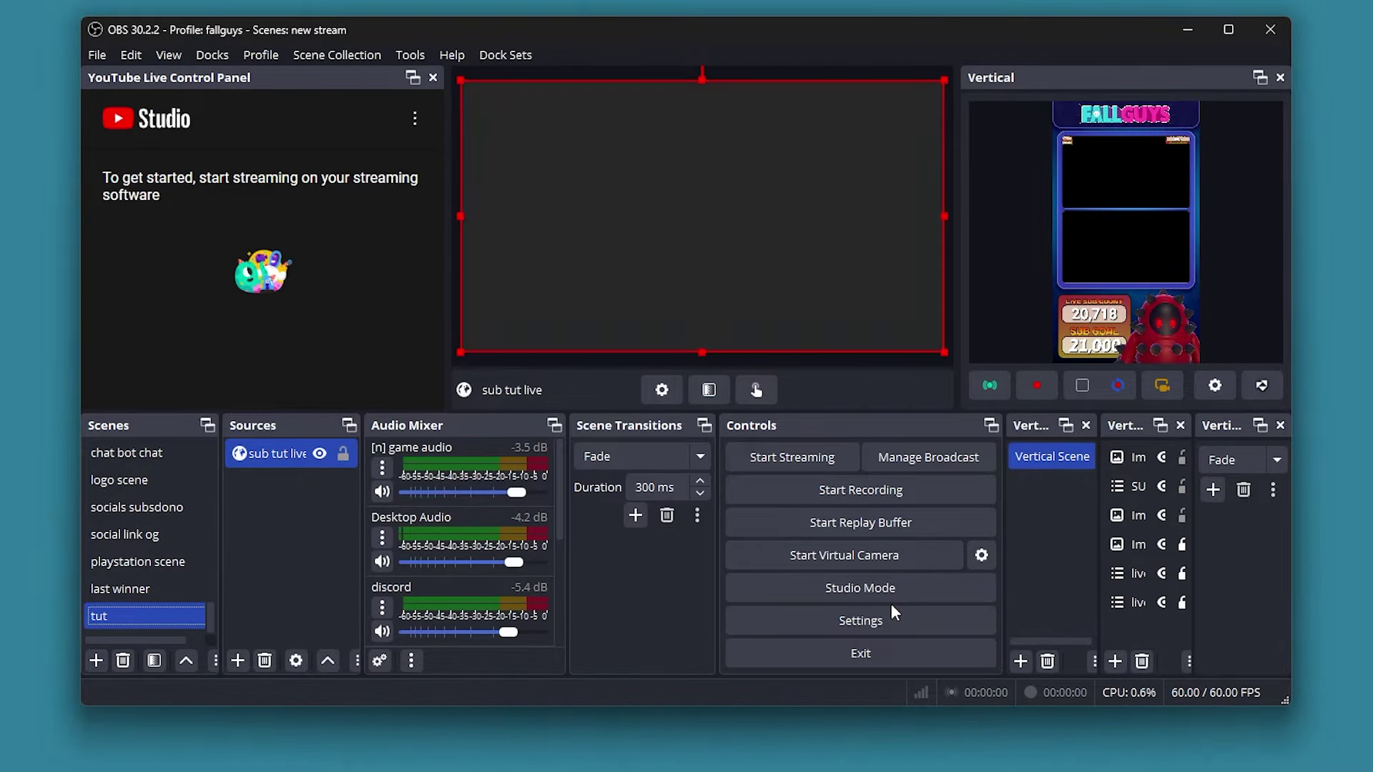
pyautogui.rightClick(285, 455)
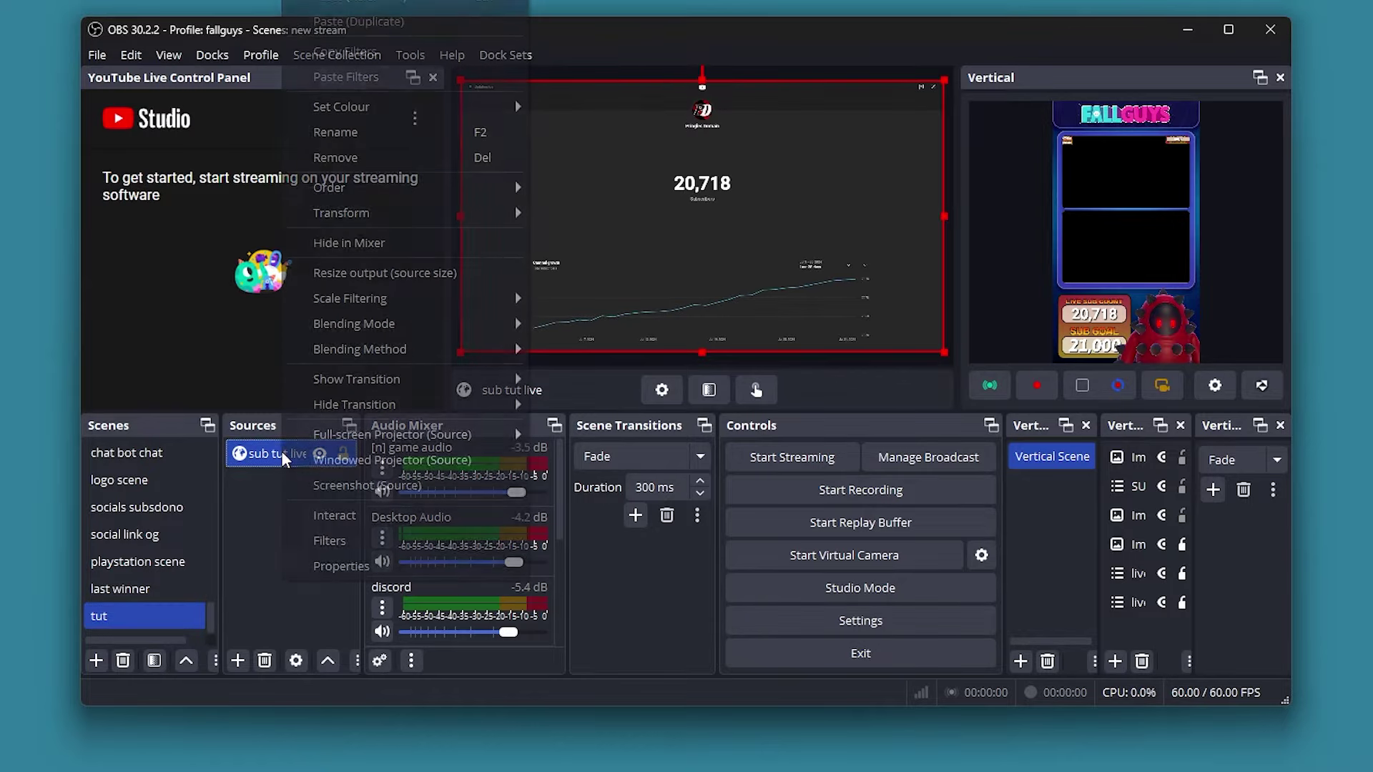
pyautogui.click(343, 516)
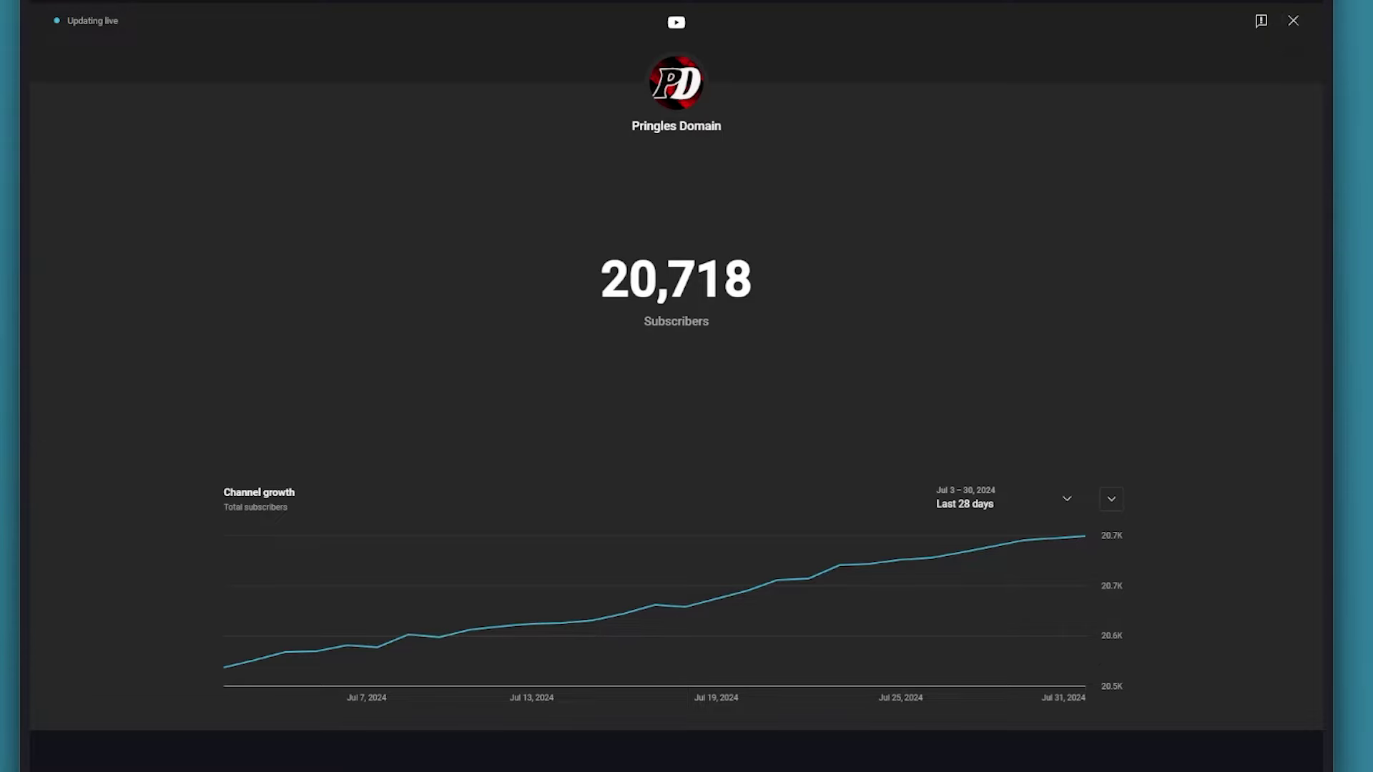
pyautogui.click(1292, 21)
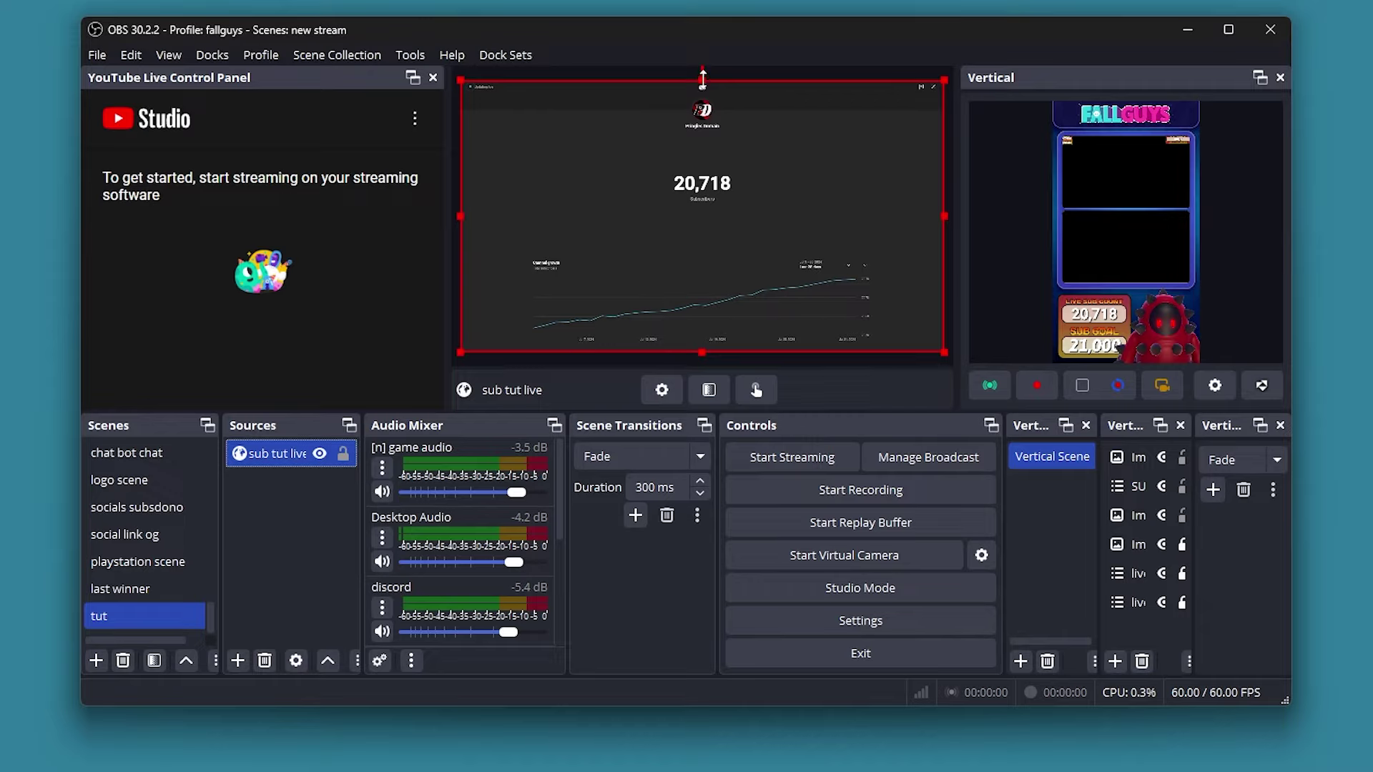
# Crop the sub tut live source on all four sides to the 20,718 number and enlarge it
pyautogui.moveTo(702, 78); pyautogui.dragTo(725, 164)
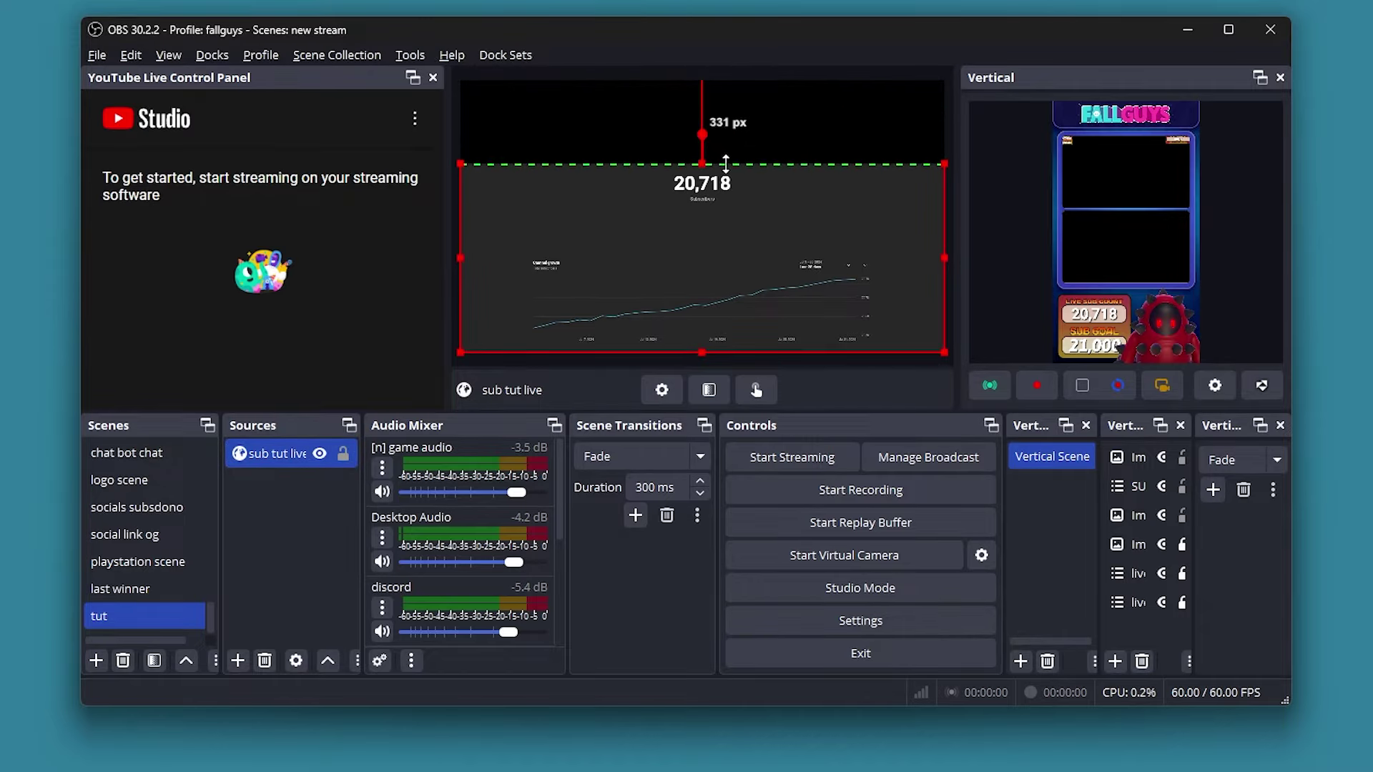
pyautogui.moveTo(702, 352); pyautogui.dragTo(742, 199)
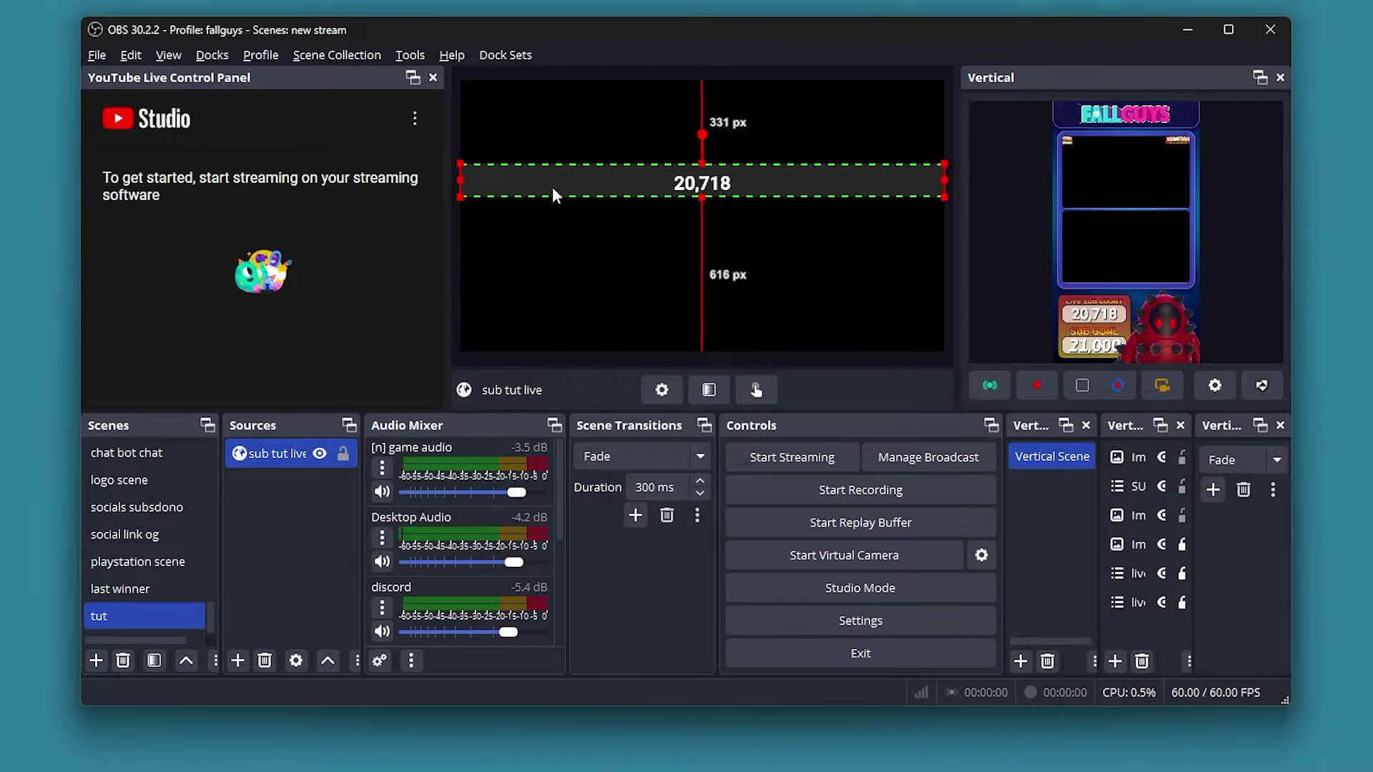
pyautogui.moveTo(460, 178); pyautogui.dragTo(624, 173)
pyautogui.moveTo(944, 180); pyautogui.dragTo(788, 181)
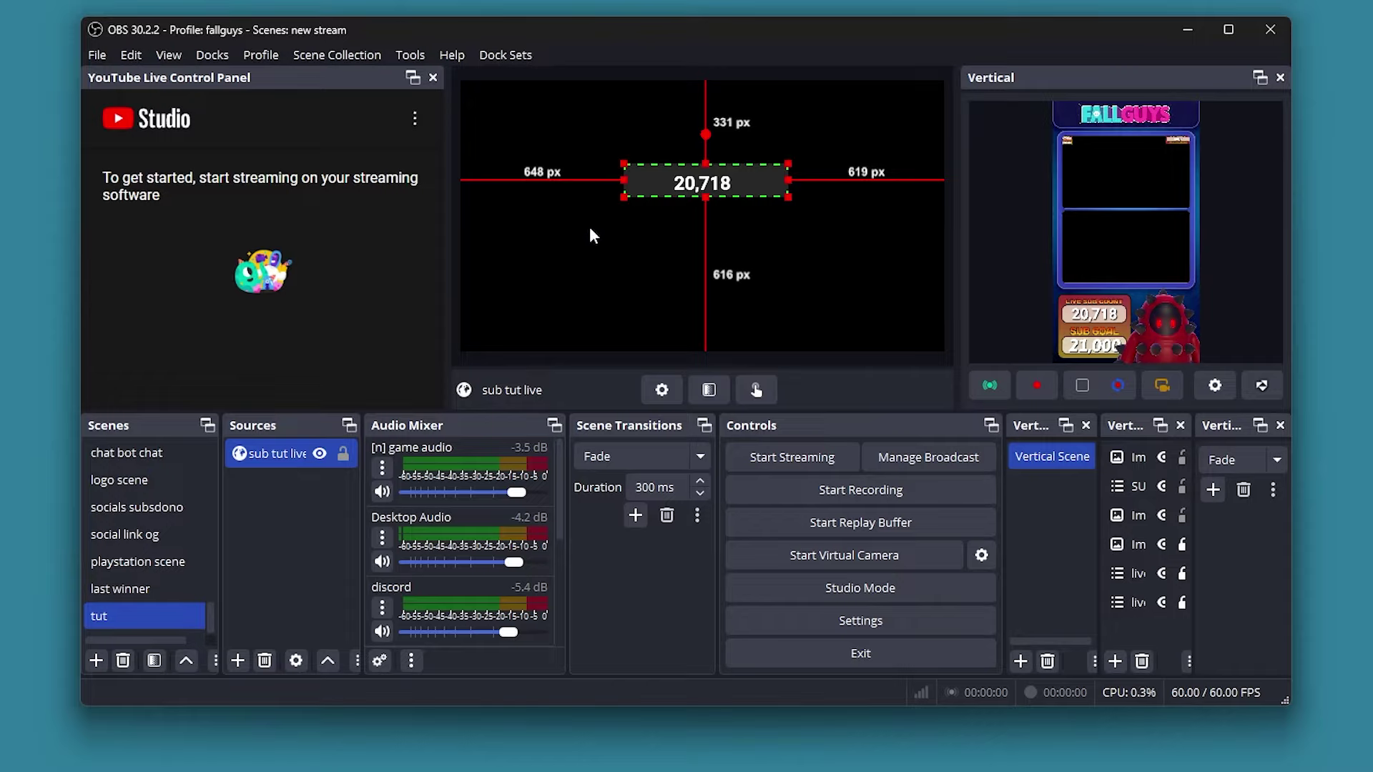
pyautogui.moveTo(623, 180); pyautogui.dragTo(696, 175)
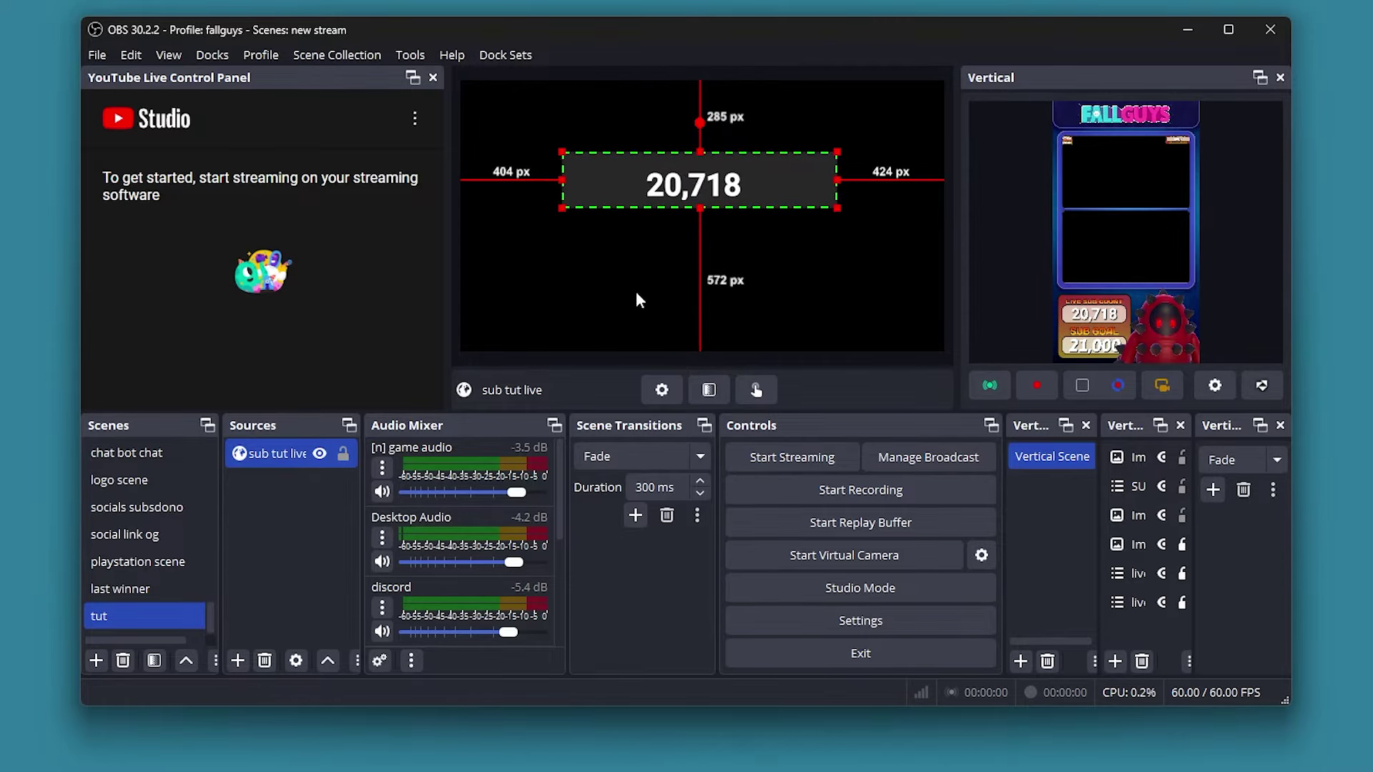
pyautogui.rightClick(271, 452)
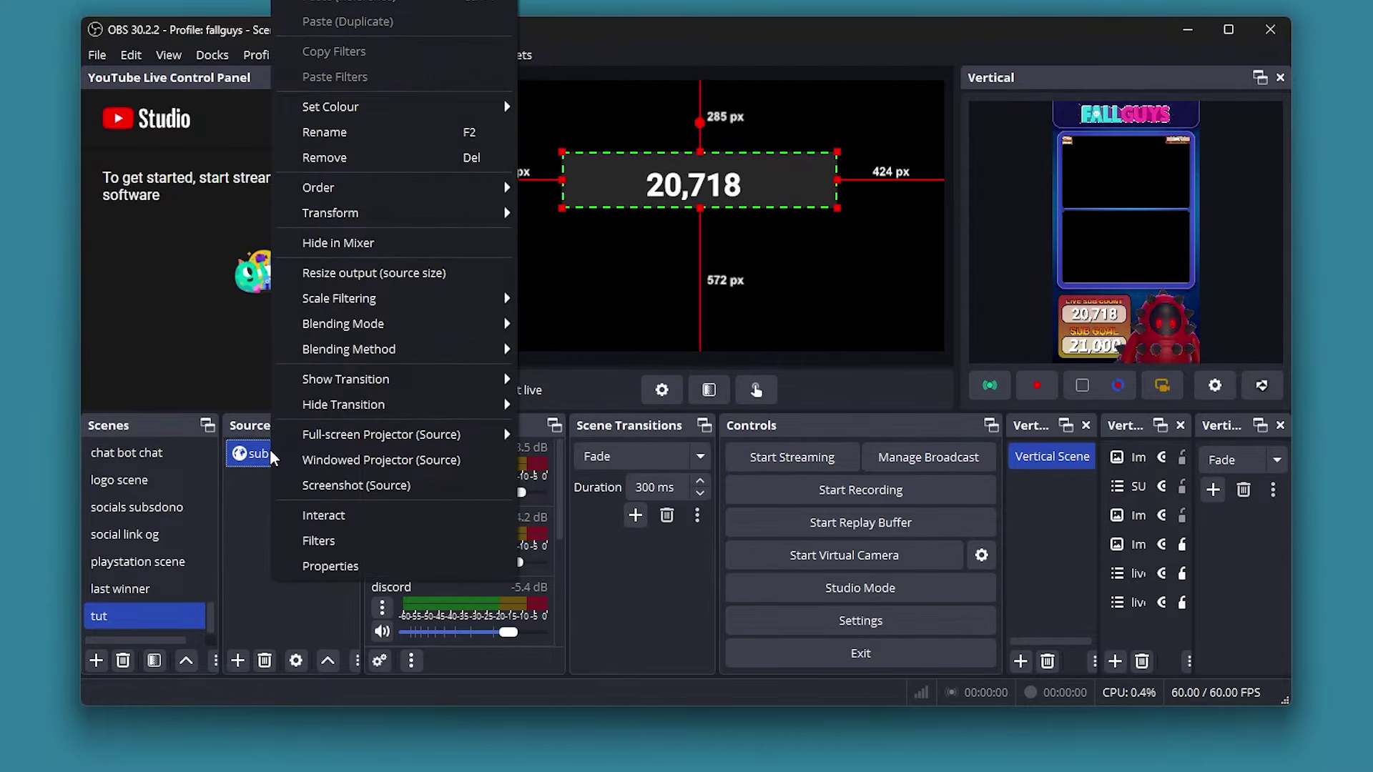
# Add a Colour Key filter to sub tut live with custom key colour #272727
pyautogui.click(337, 536)
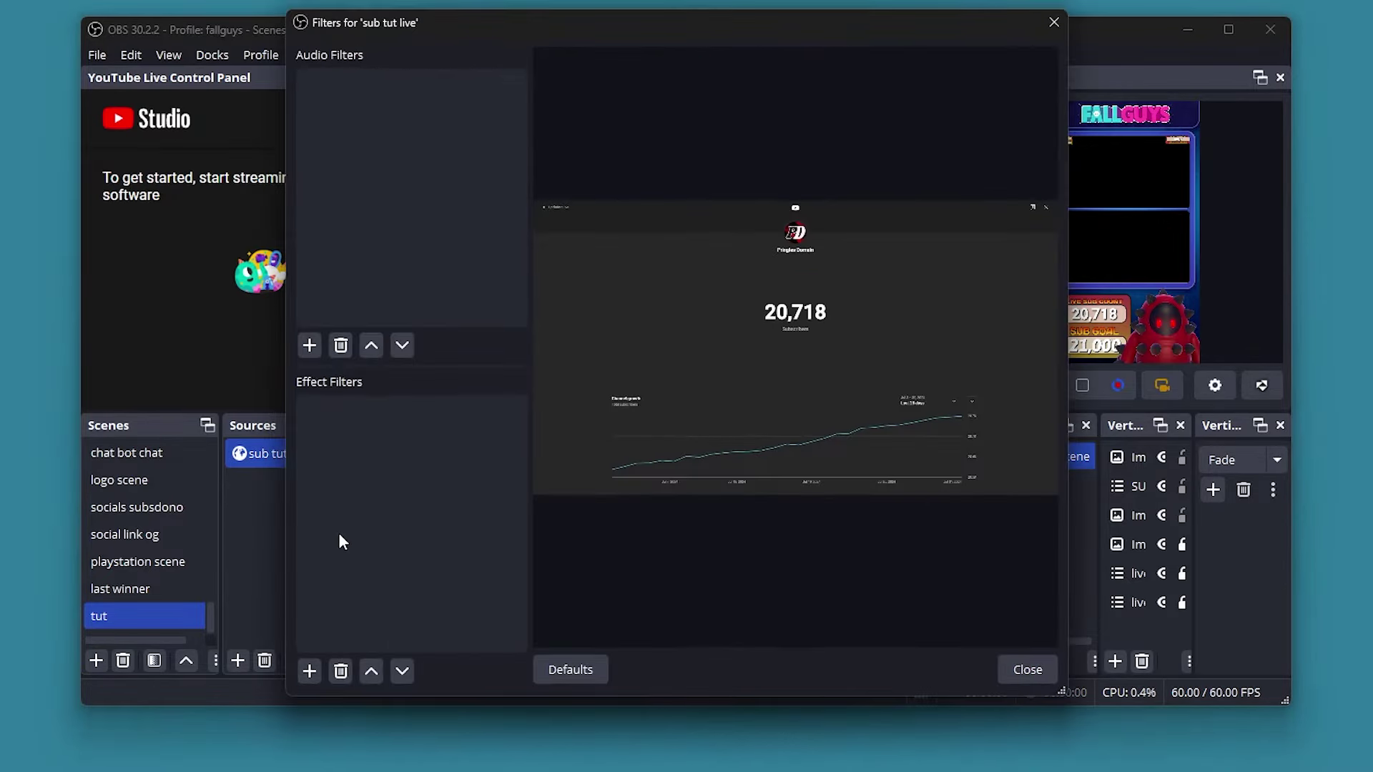
pyautogui.click(310, 672)
pyautogui.click(366, 37)
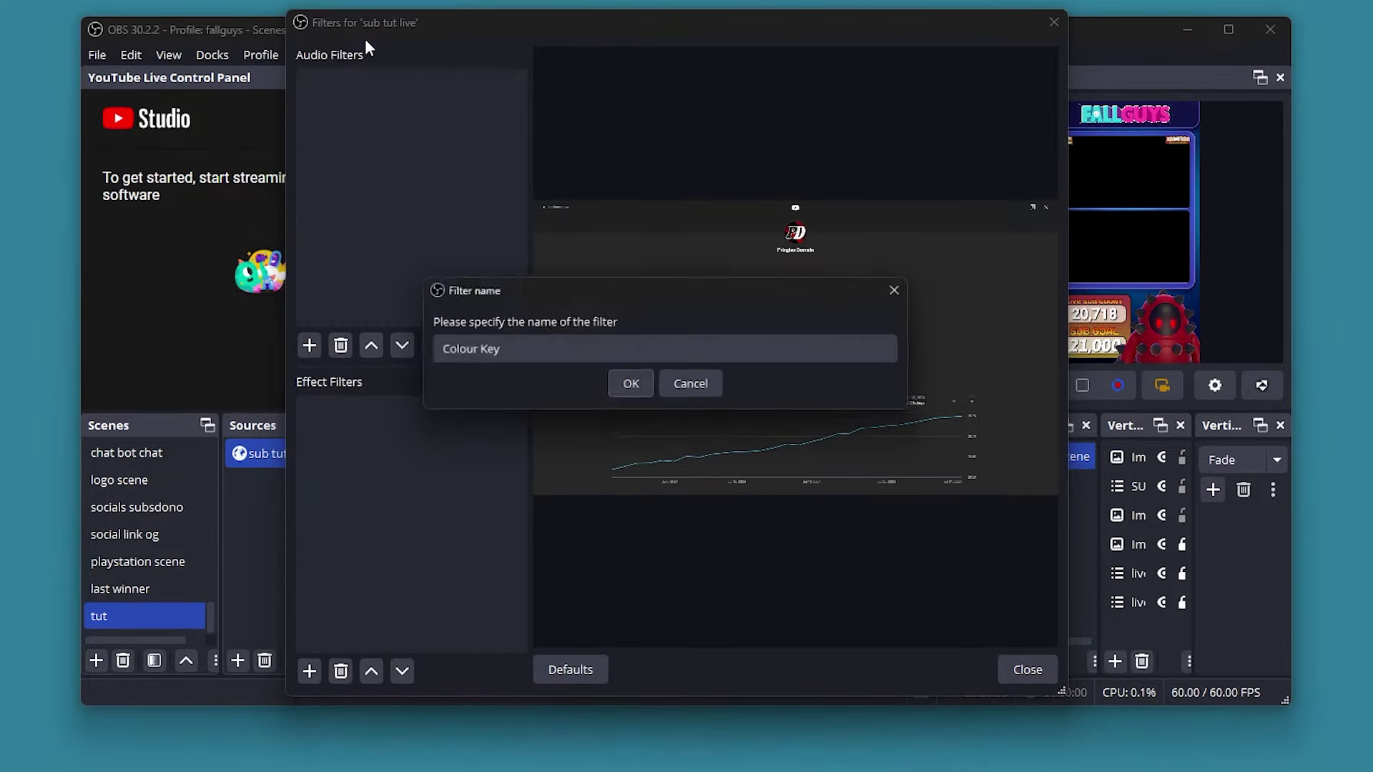
pyautogui.click(630, 384)
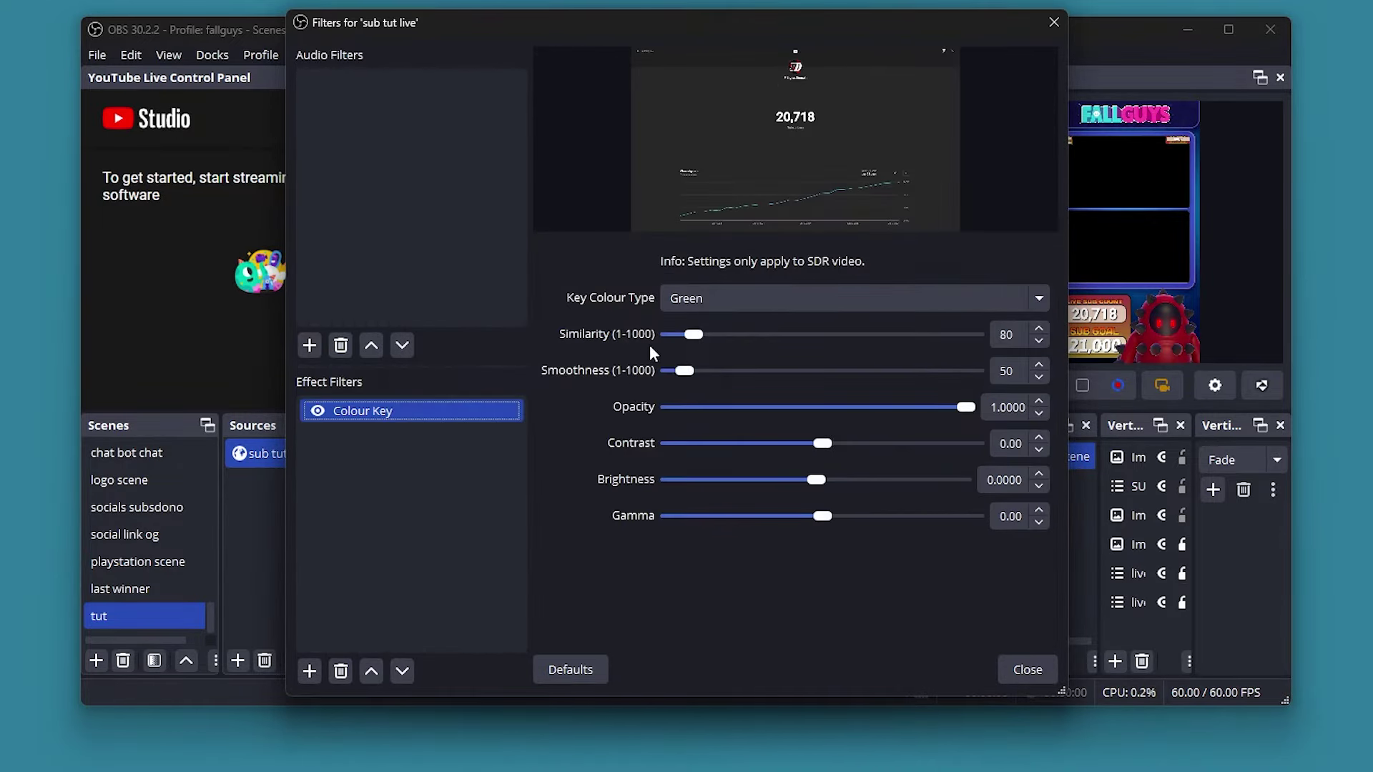
pyautogui.click(770, 297)
pyautogui.click(748, 393)
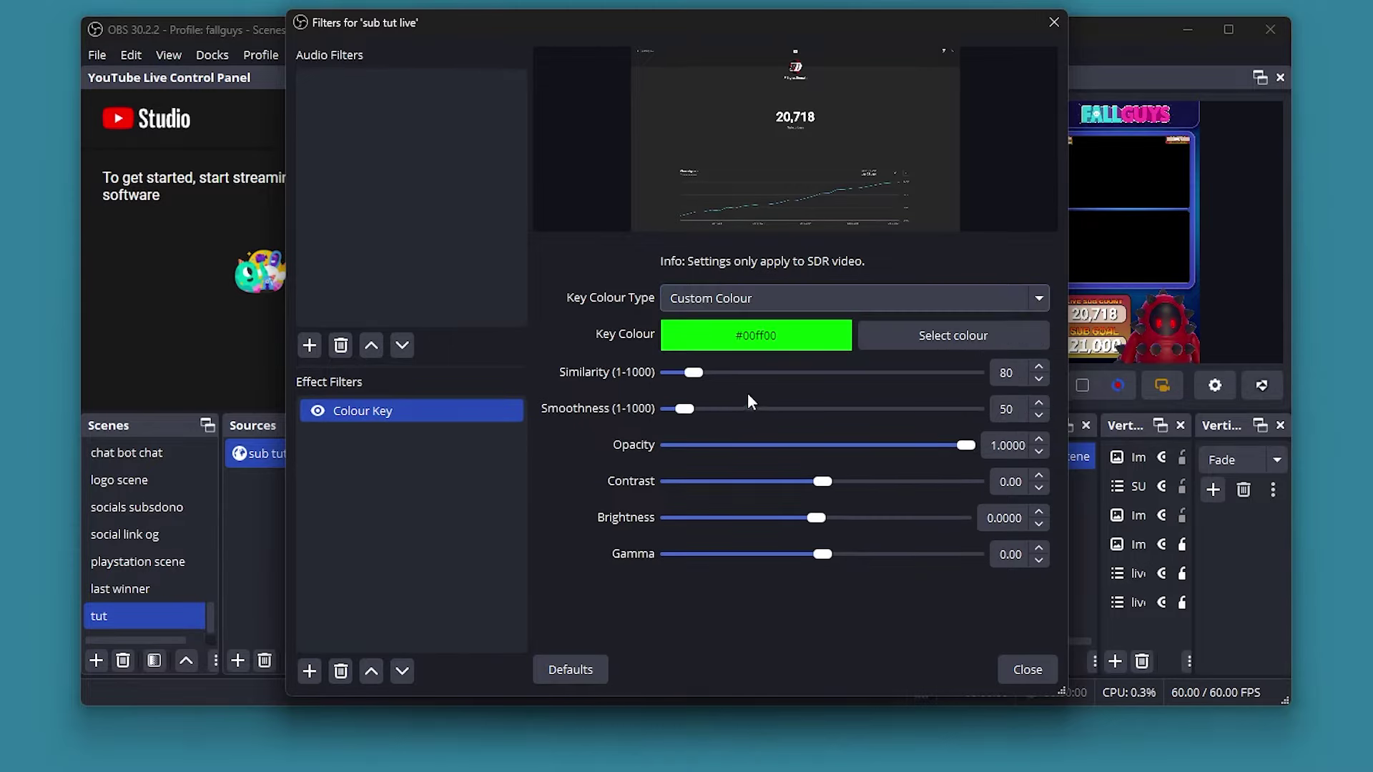
pyautogui.click(956, 334)
pyautogui.click(509, 333)
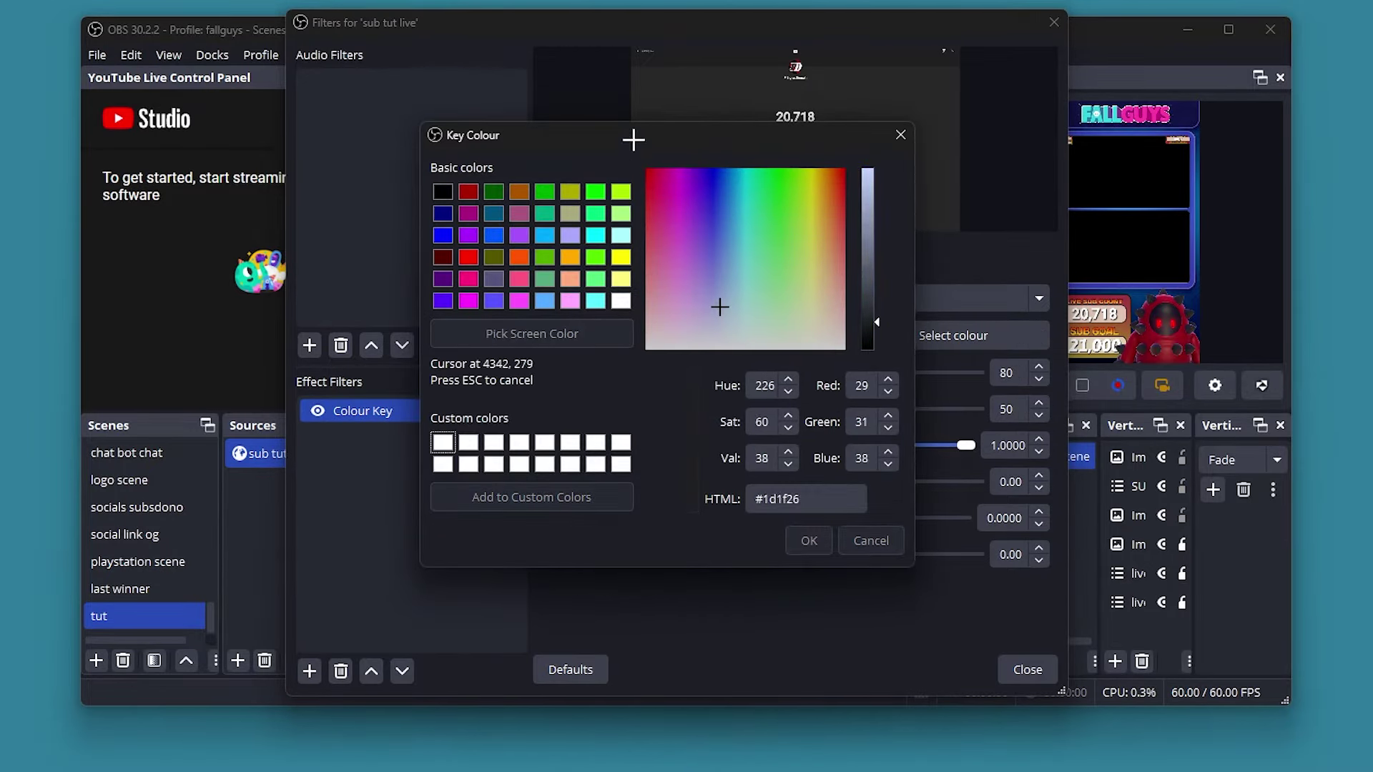
pyautogui.click(695, 102)
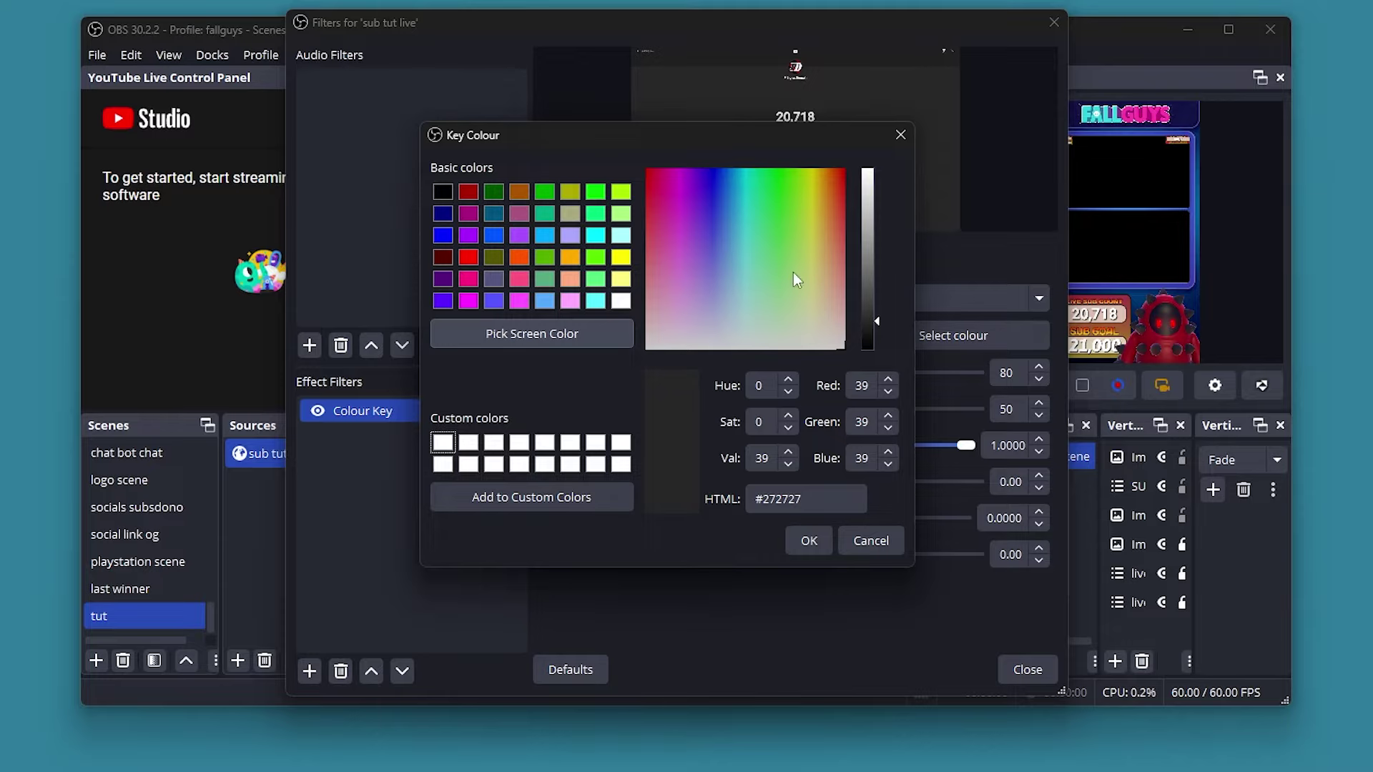
pyautogui.click(809, 541)
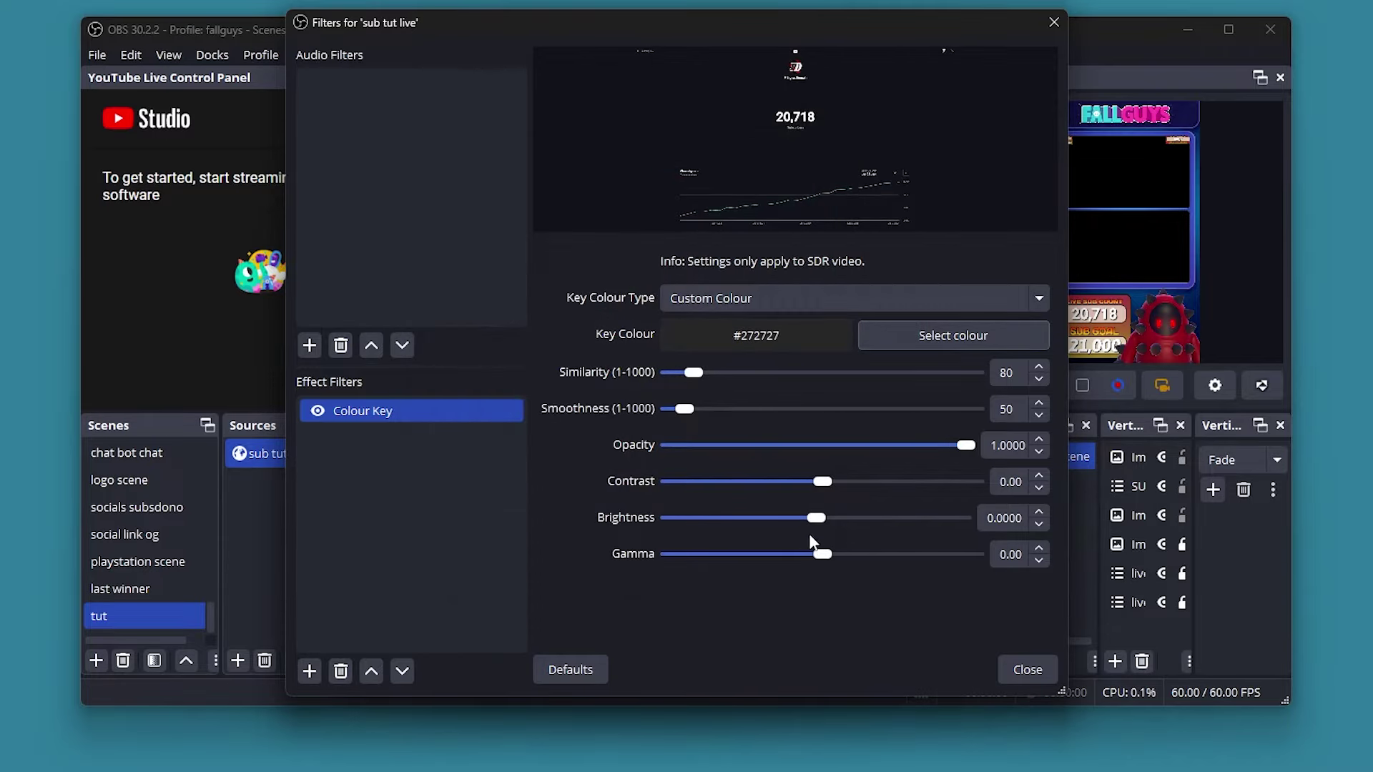
pyautogui.click(1030, 671)
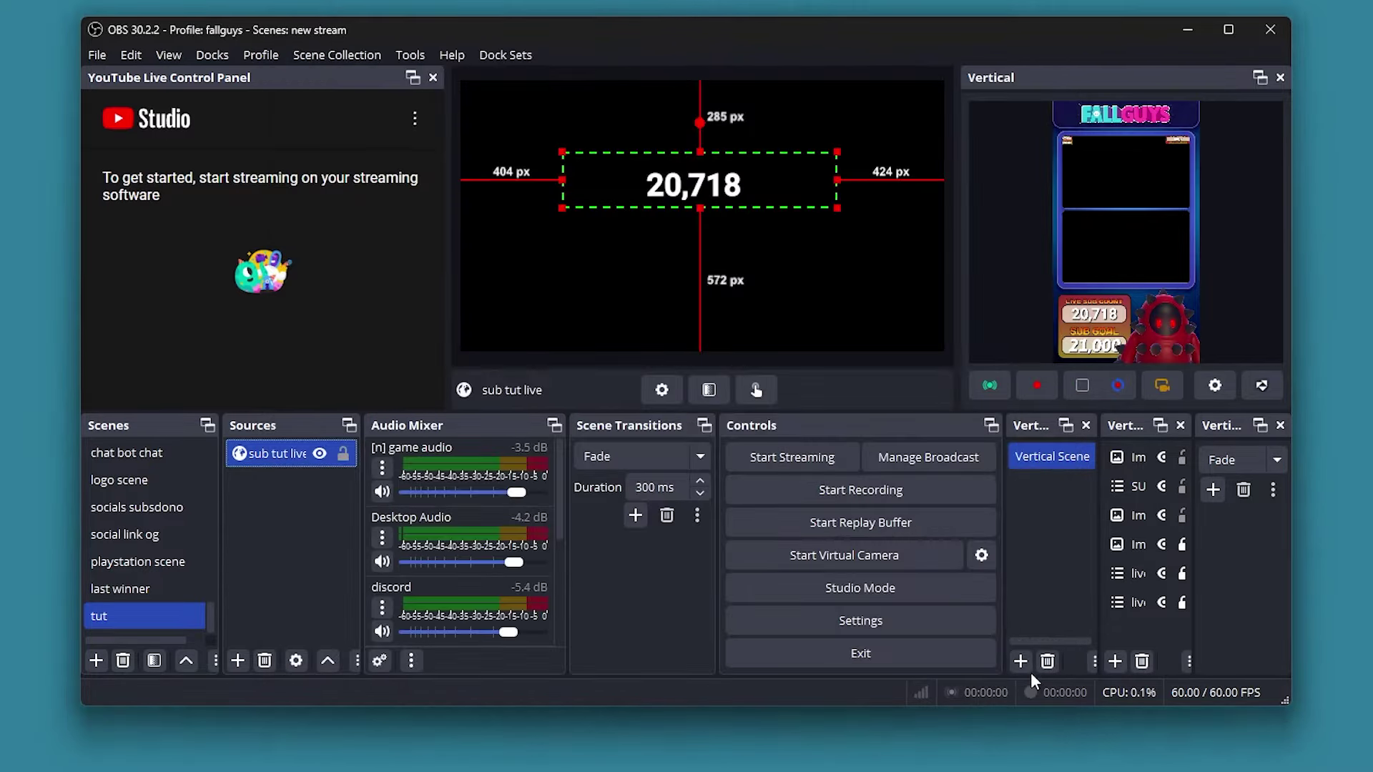
# Shift the count slightly and add an Image source named 'sub background' to tut
pyautogui.moveTo(803, 169)
pyautogui.mouseDown()
pyautogui.moveTo(748, 172)
pyautogui.moveTo(791, 215)
pyautogui.moveTo(717, 202)
pyautogui.moveTo(860, 185)
pyautogui.moveTo(821, 165)
pyautogui.moveTo(789, 170)
pyautogui.mouseUp()
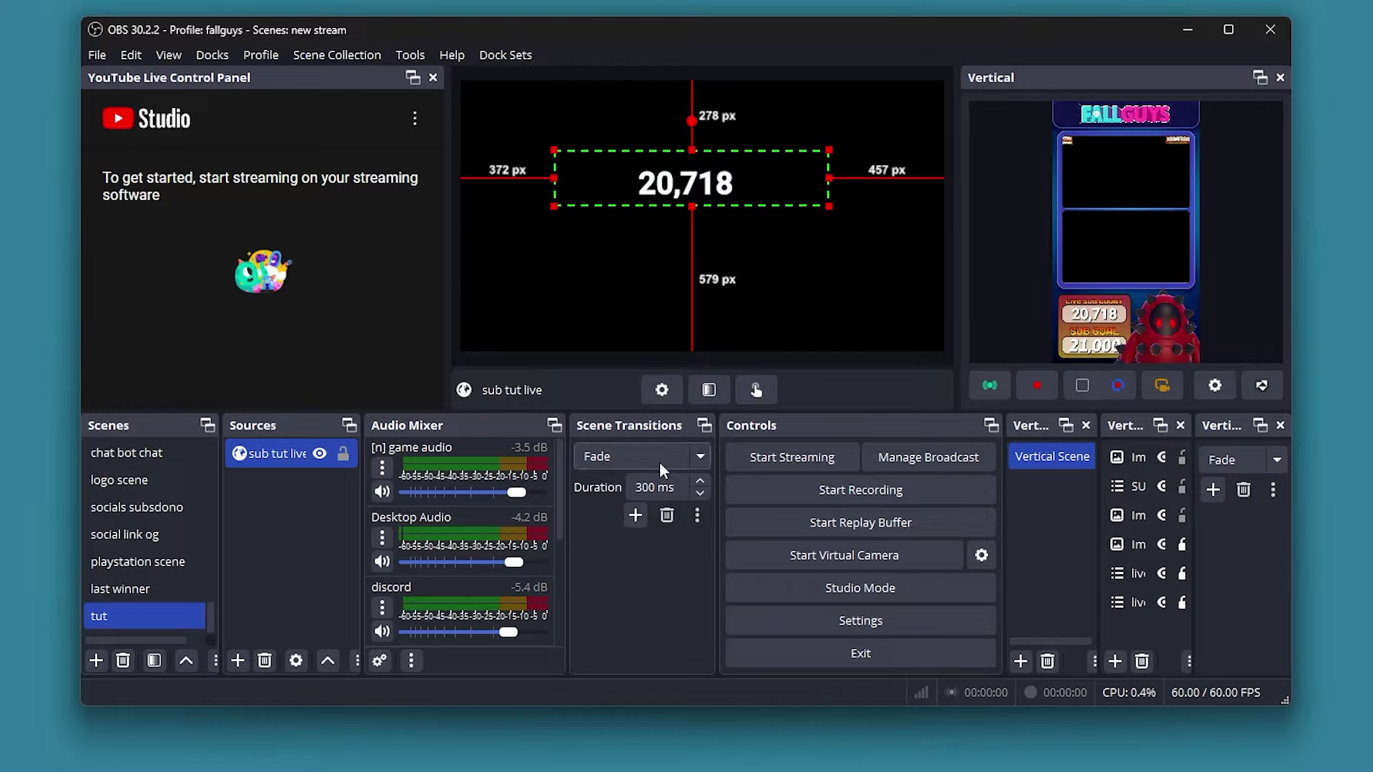
pyautogui.click(237, 660)
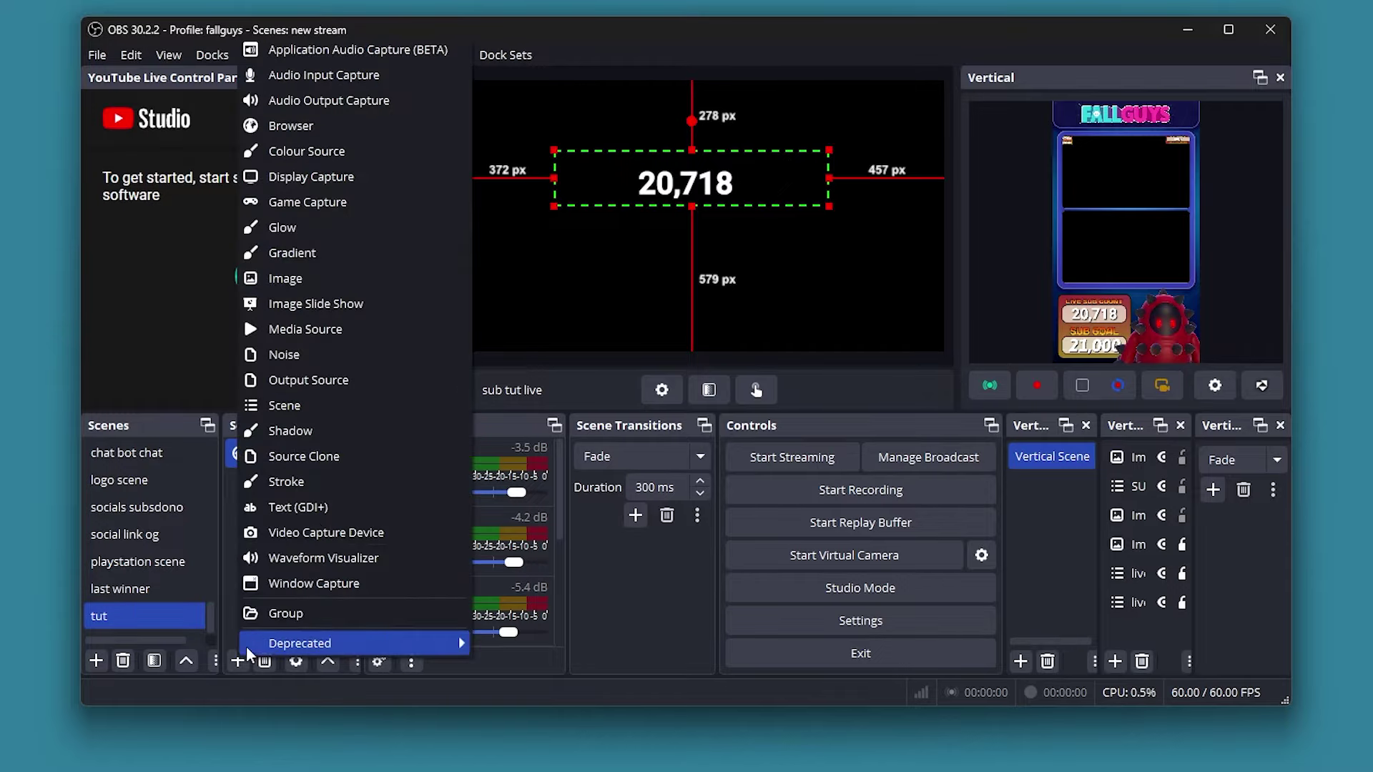
pyautogui.click(316, 281)
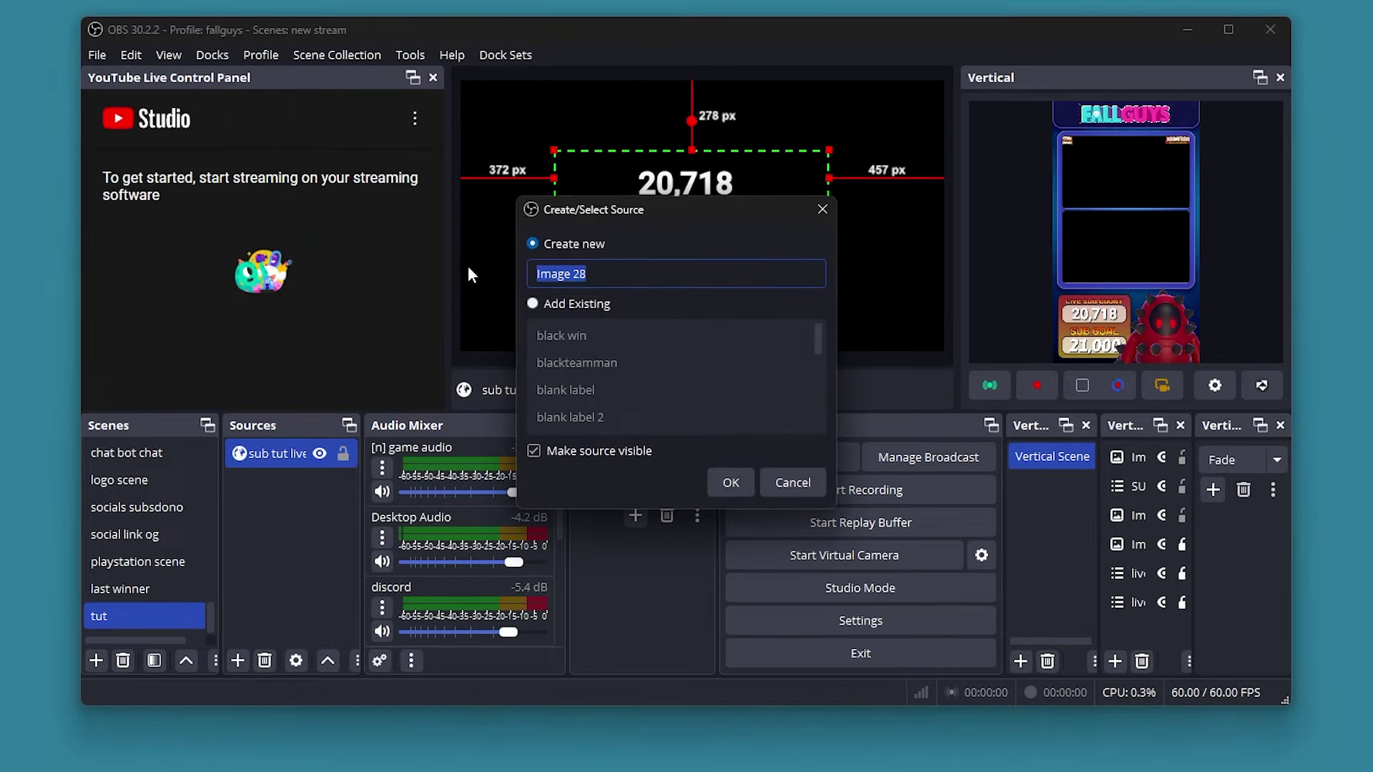
pyautogui.write('sub background')
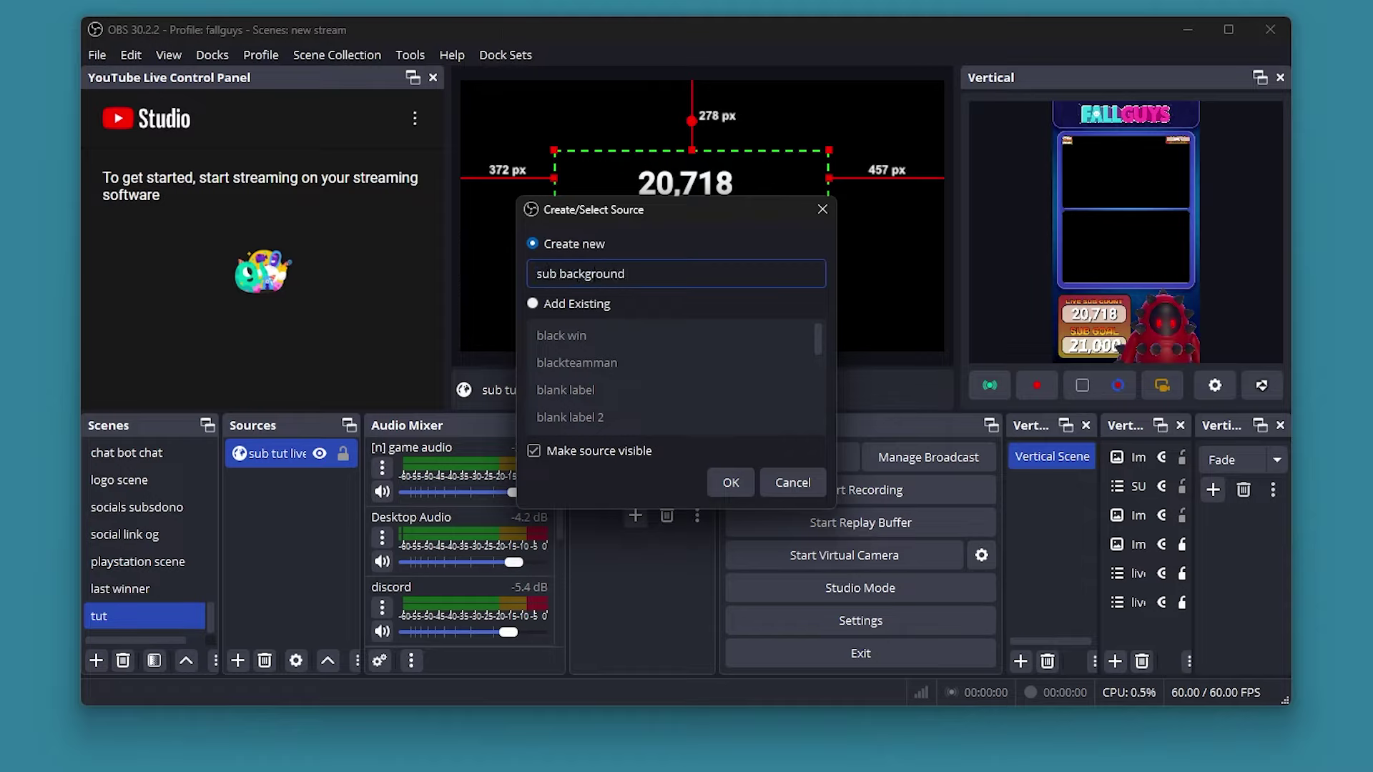
pyautogui.click(740, 482)
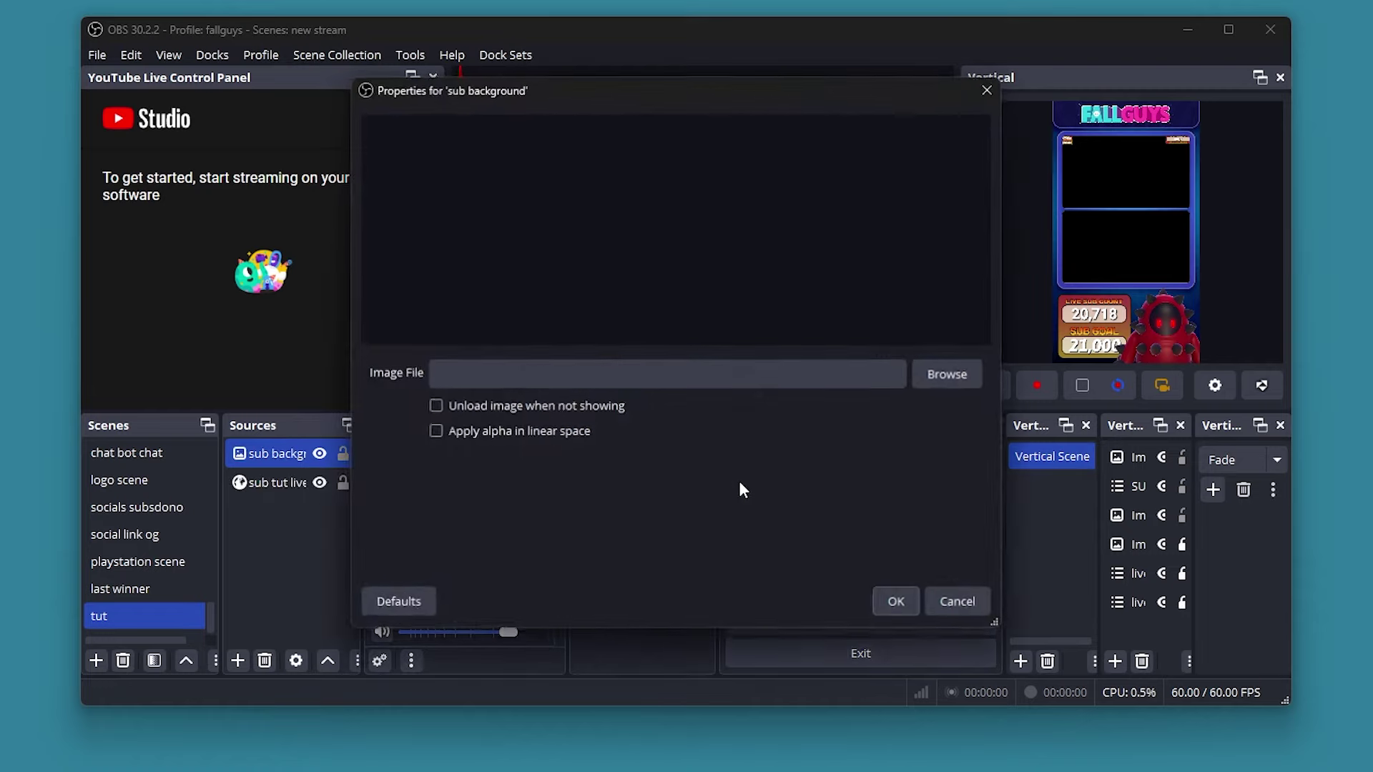
pyautogui.click(942, 375)
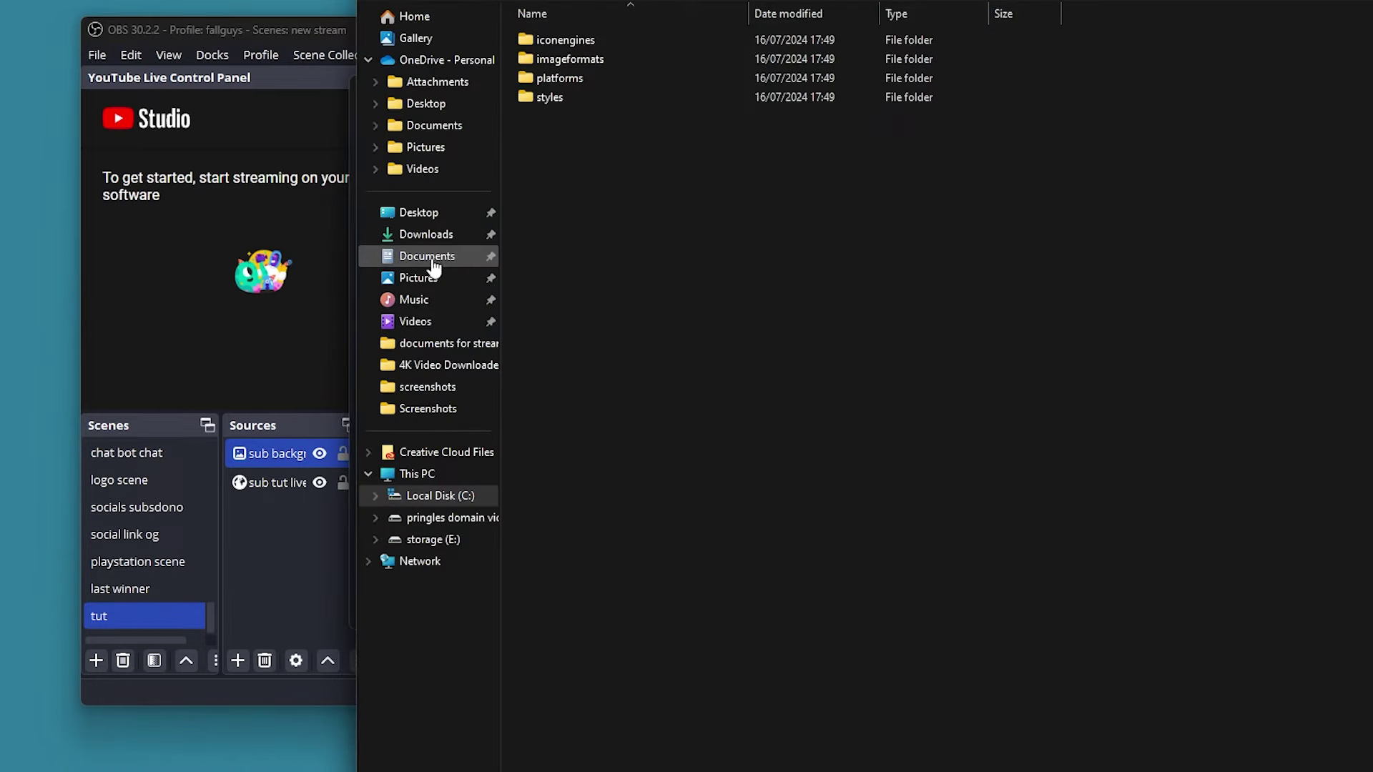
# Pick SUB GOAL COUNT.png from Downloads as the sub background image
pyautogui.click(429, 236)
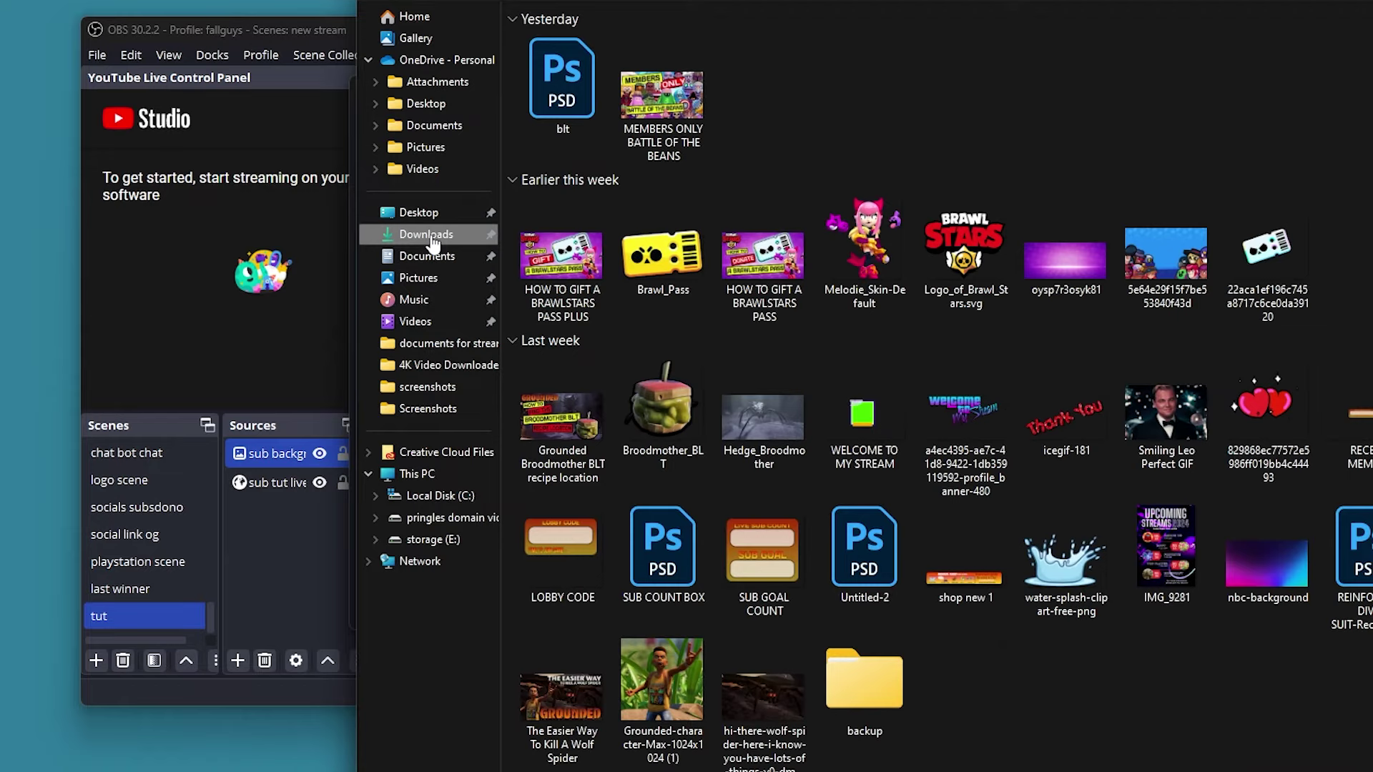
pyautogui.click(758, 559)
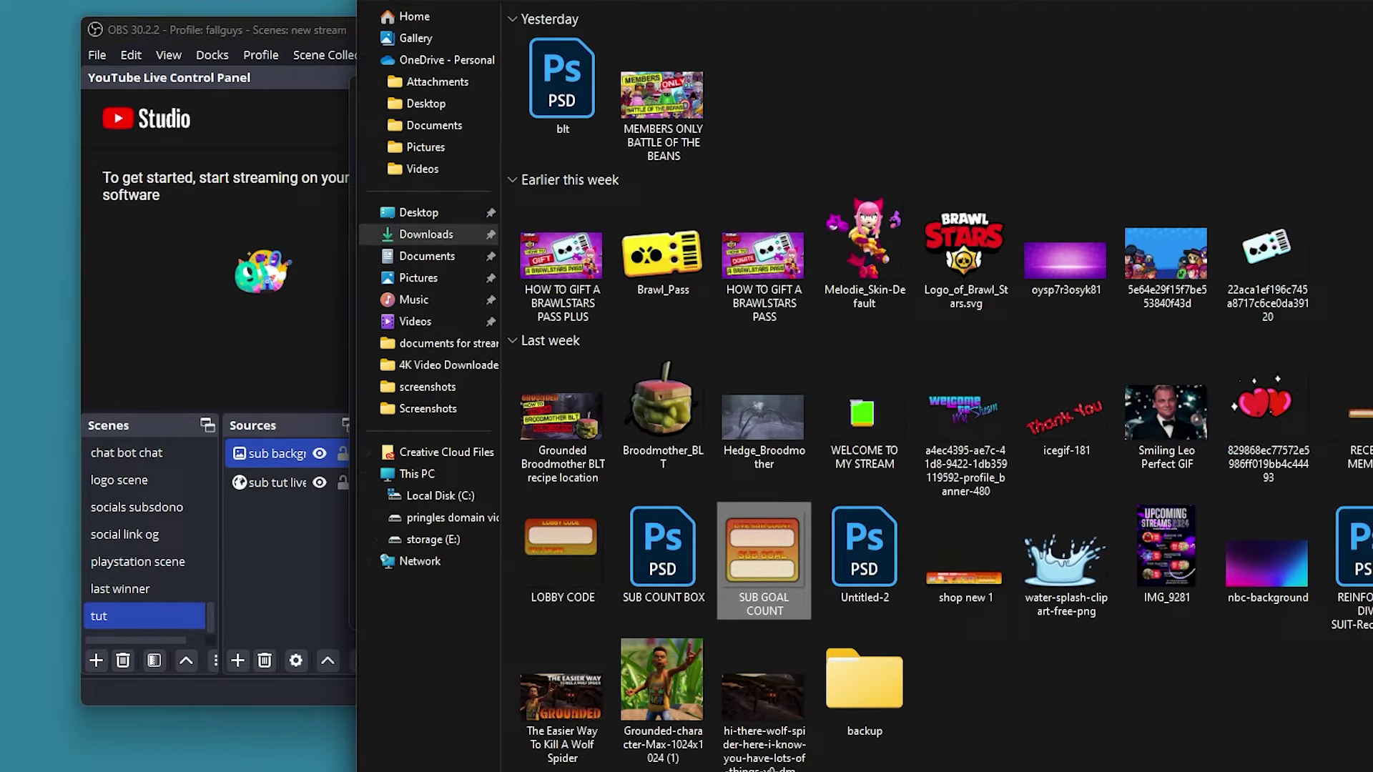
pyautogui.press('Return')
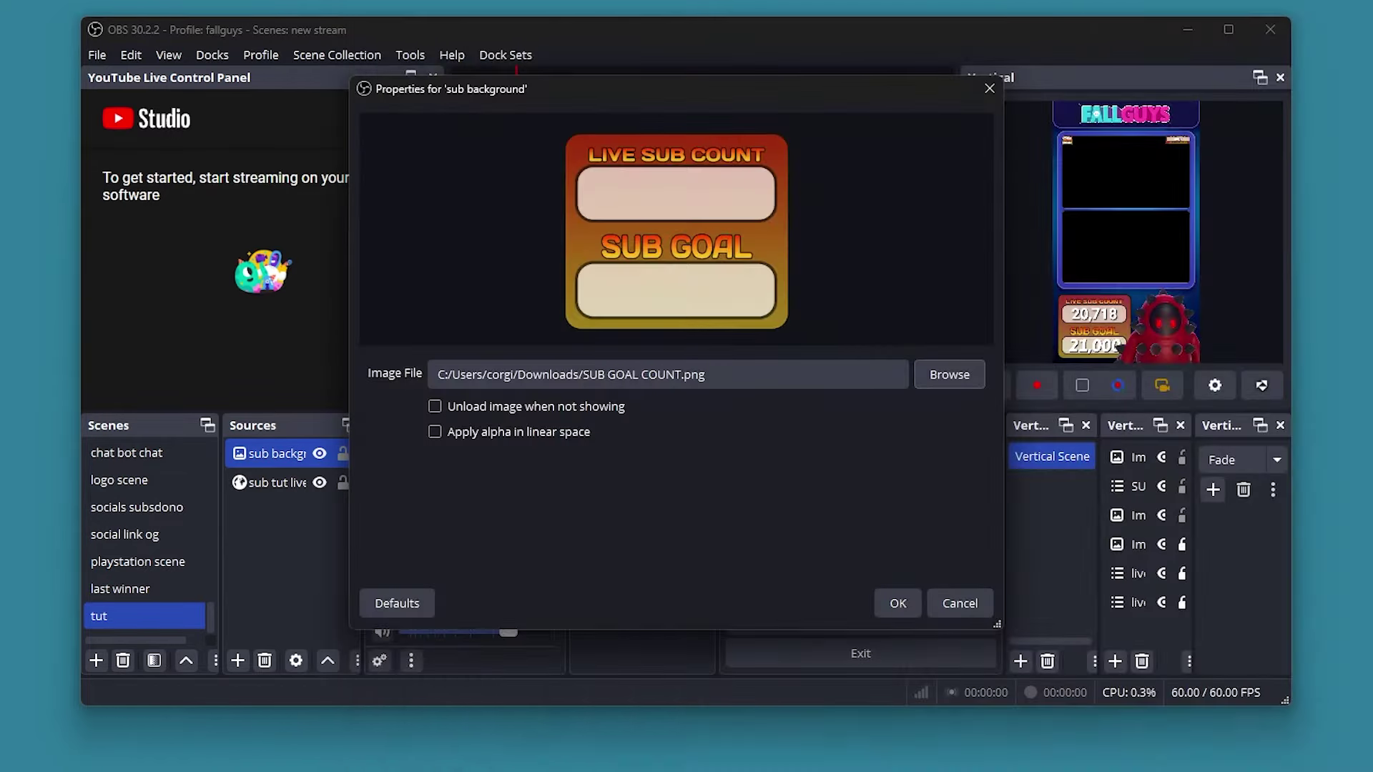
# Accept the image settings, then enlarge and centre the sub goal image on the canvas
pyautogui.click(895, 602)
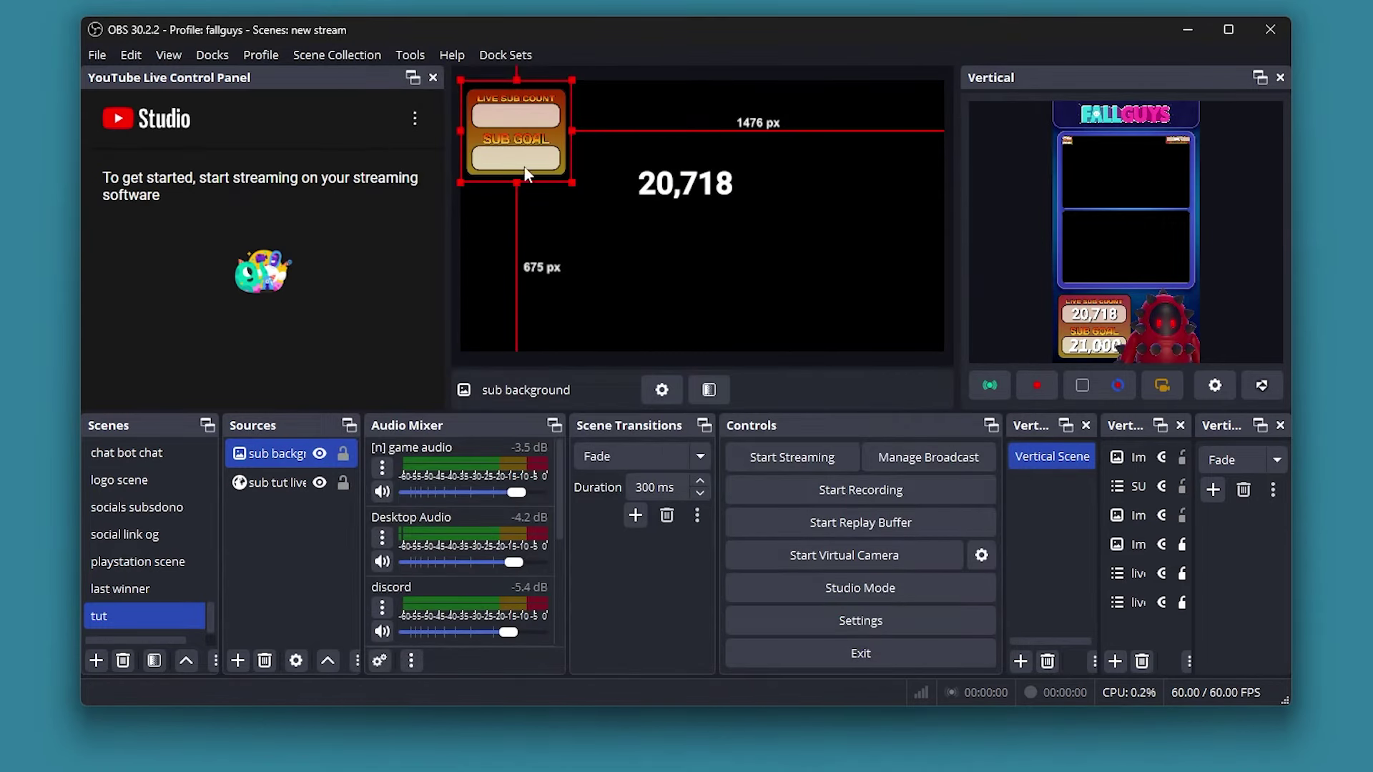
pyautogui.moveTo(526, 174); pyautogui.dragTo(720, 328)
pyautogui.moveTo(640, 254); pyautogui.dragTo(719, 253)
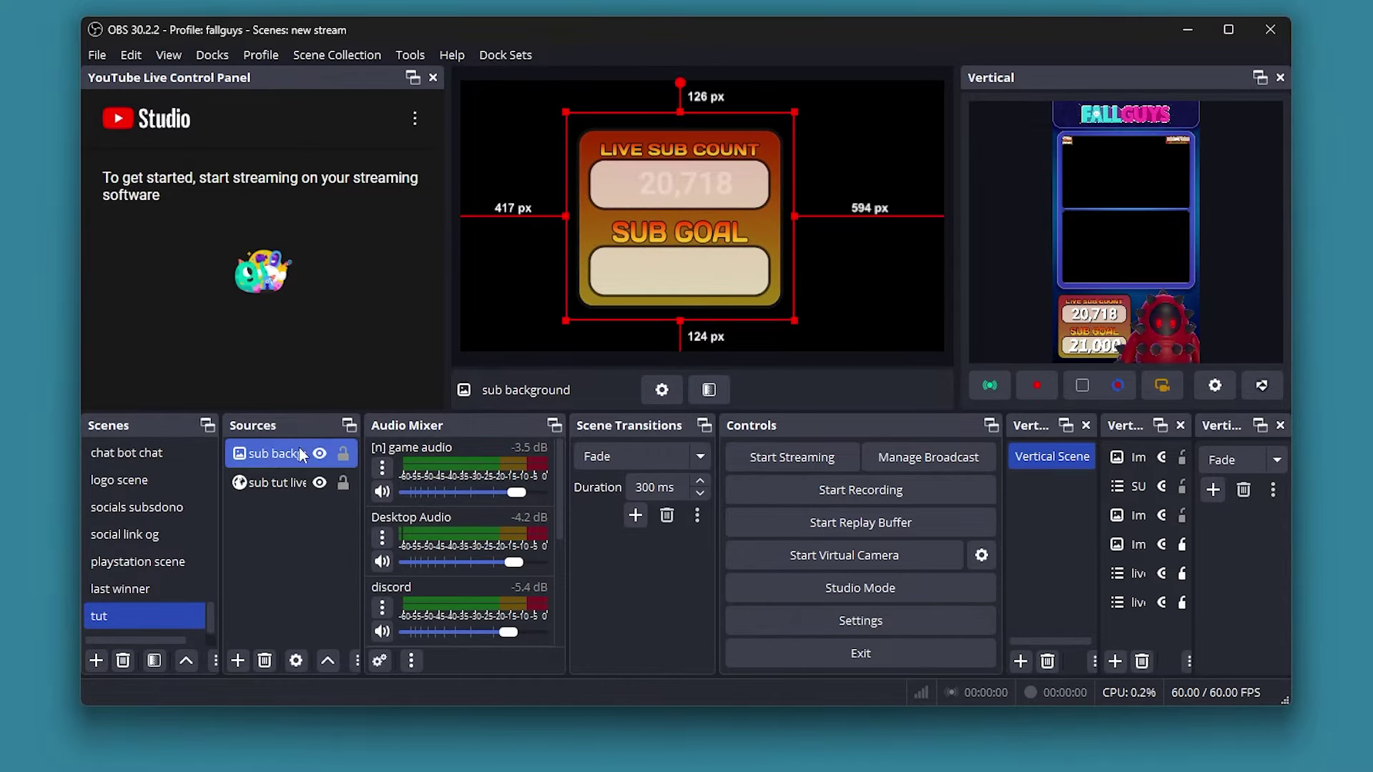
# Move sub tut live above sub background and place 20,718 on the sub count box
pyautogui.click(283, 484)
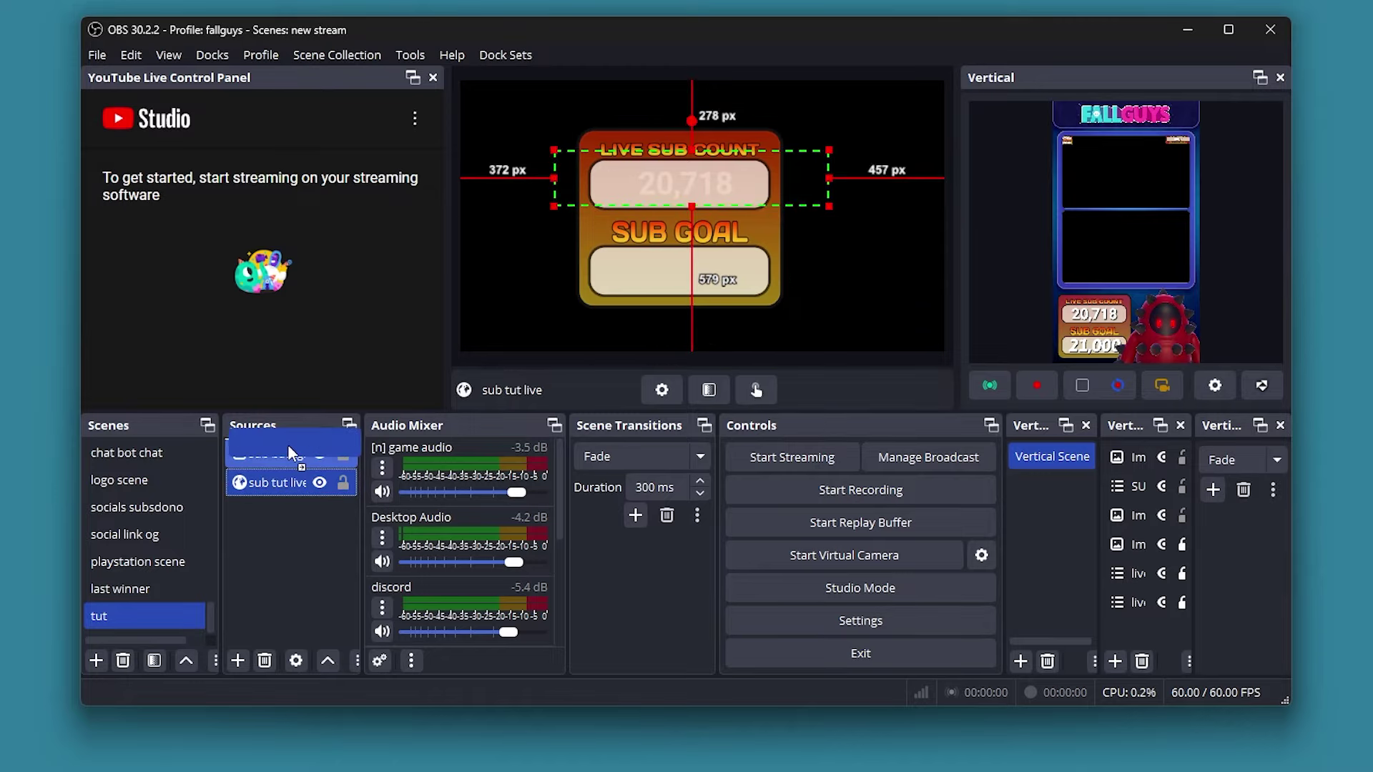
pyautogui.moveTo(285, 479); pyautogui.dragTo(286, 443)
pyautogui.moveTo(748, 182); pyautogui.dragTo(804, 174)
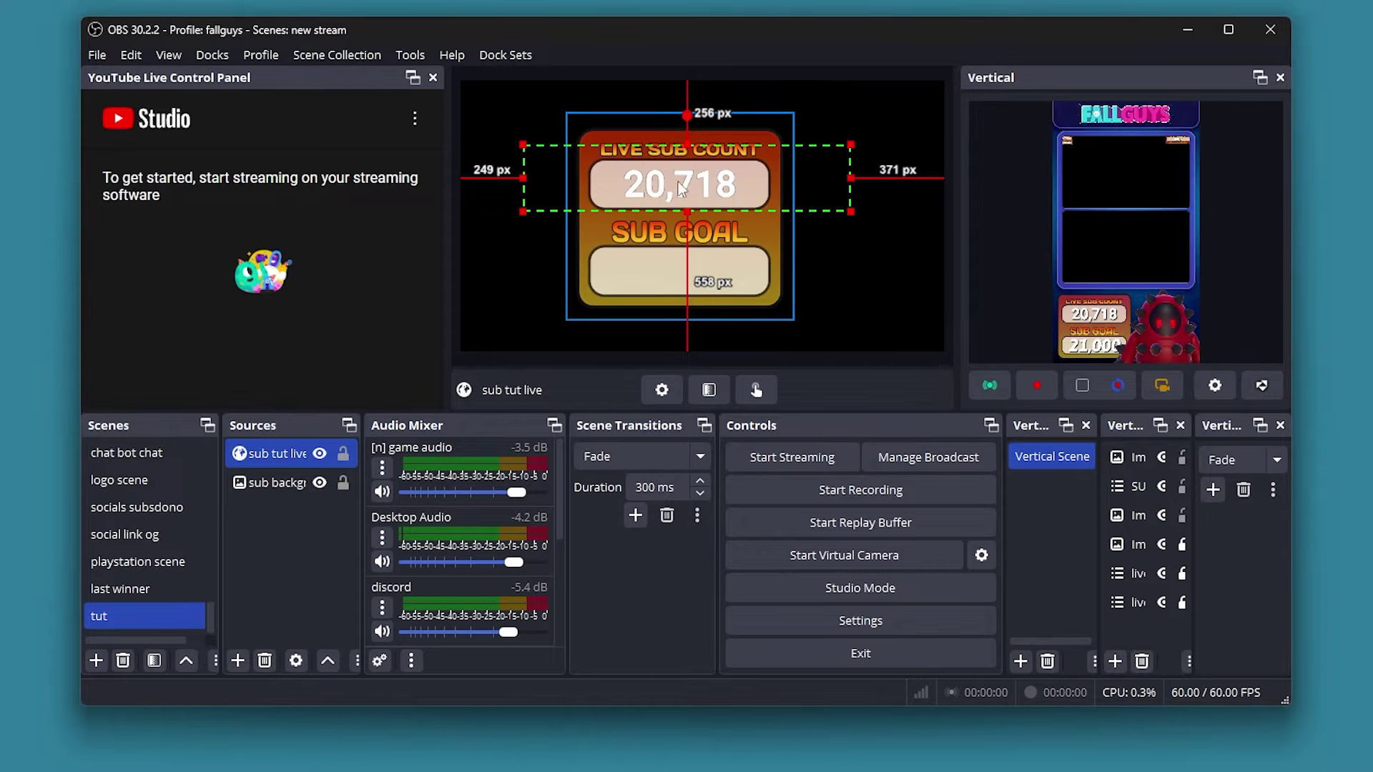
# Give sub tut live a Colour Correction filter with Color Multiply #ff0000, then enlarge the count
pyautogui.rightClick(290, 458)
pyautogui.click(357, 542)
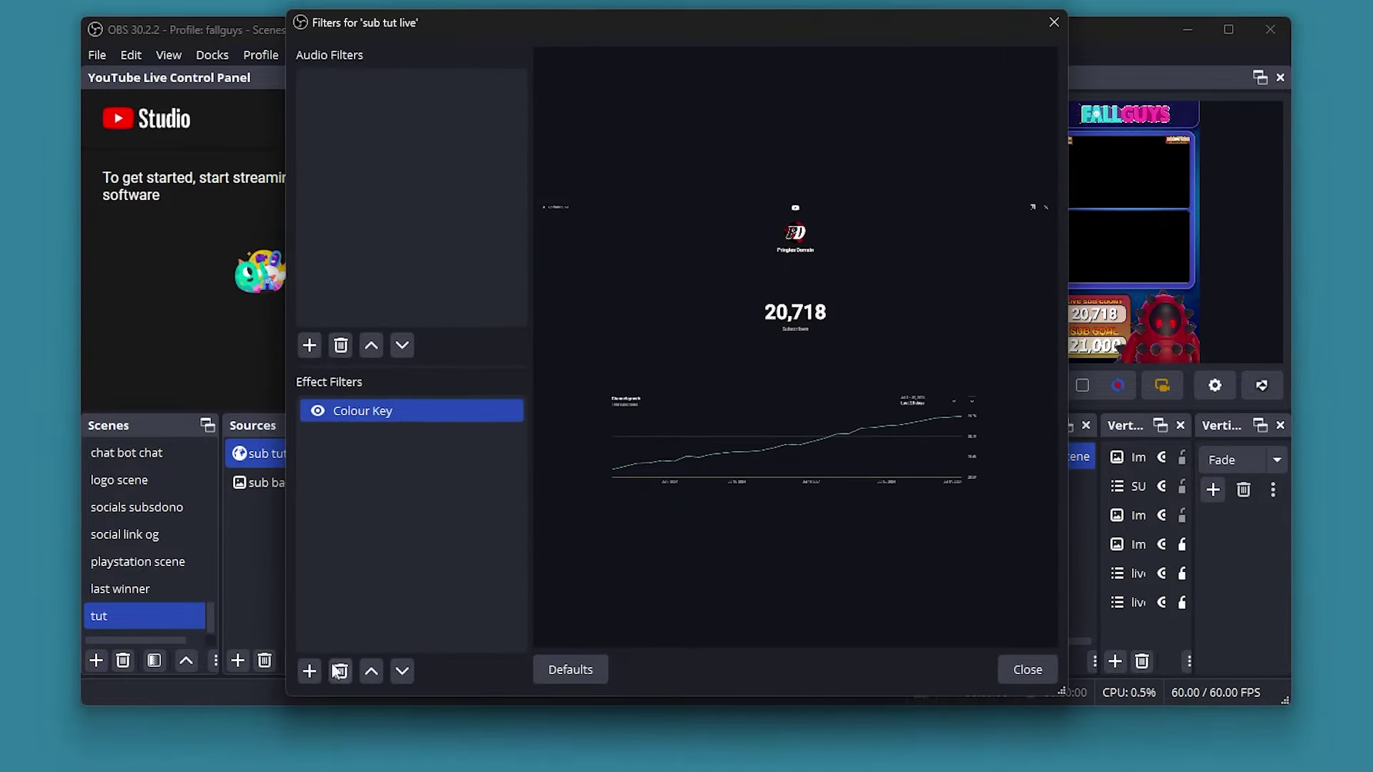
pyautogui.click(308, 671)
pyautogui.click(394, 11)
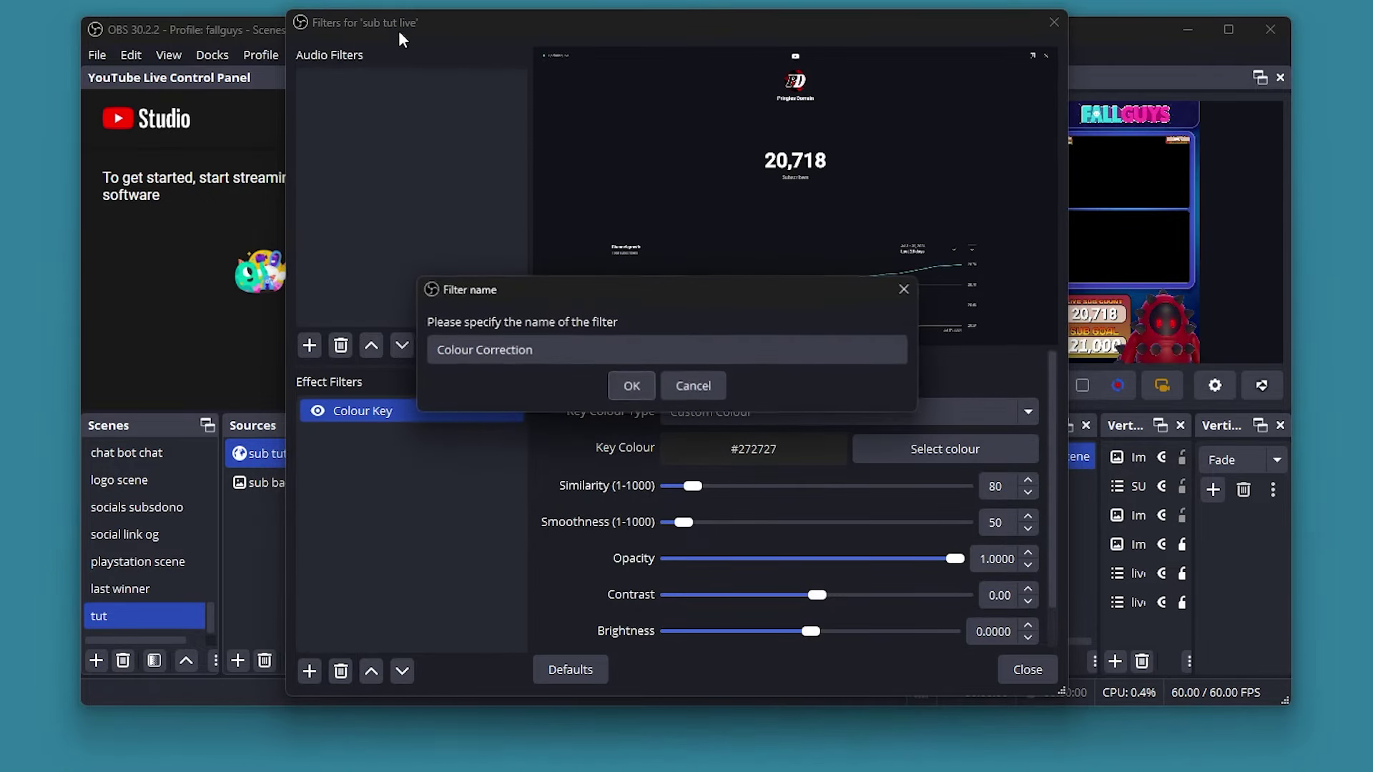
pyautogui.click(629, 385)
pyautogui.click(910, 630)
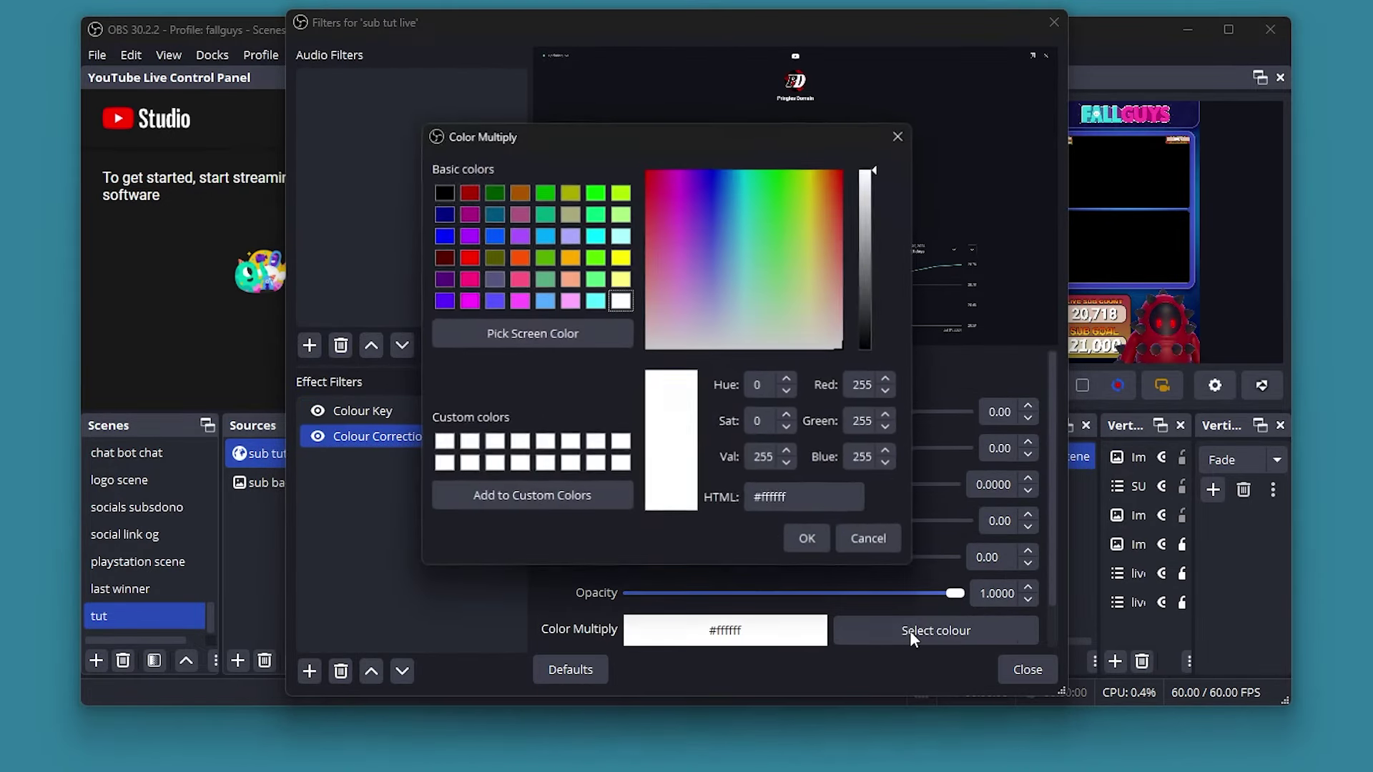
pyautogui.click(468, 258)
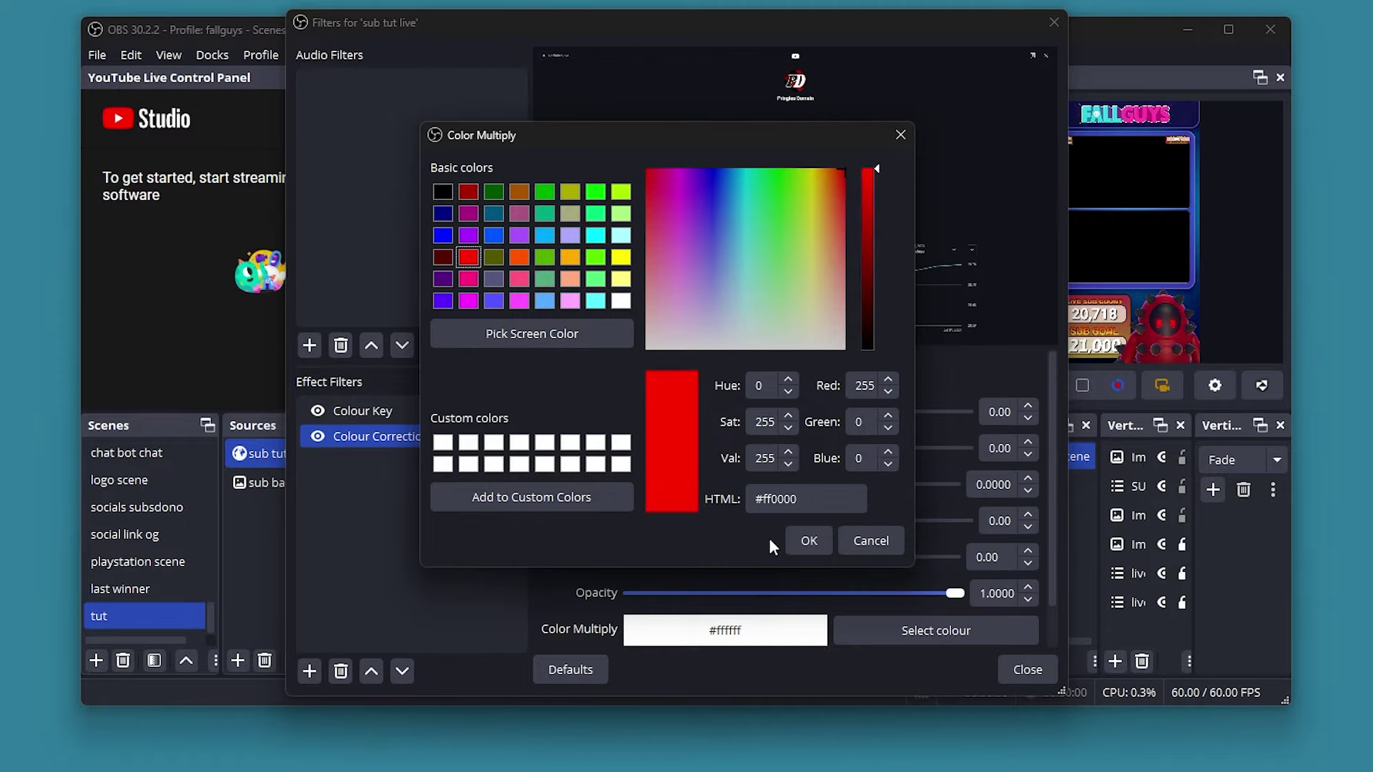
pyautogui.click(806, 544)
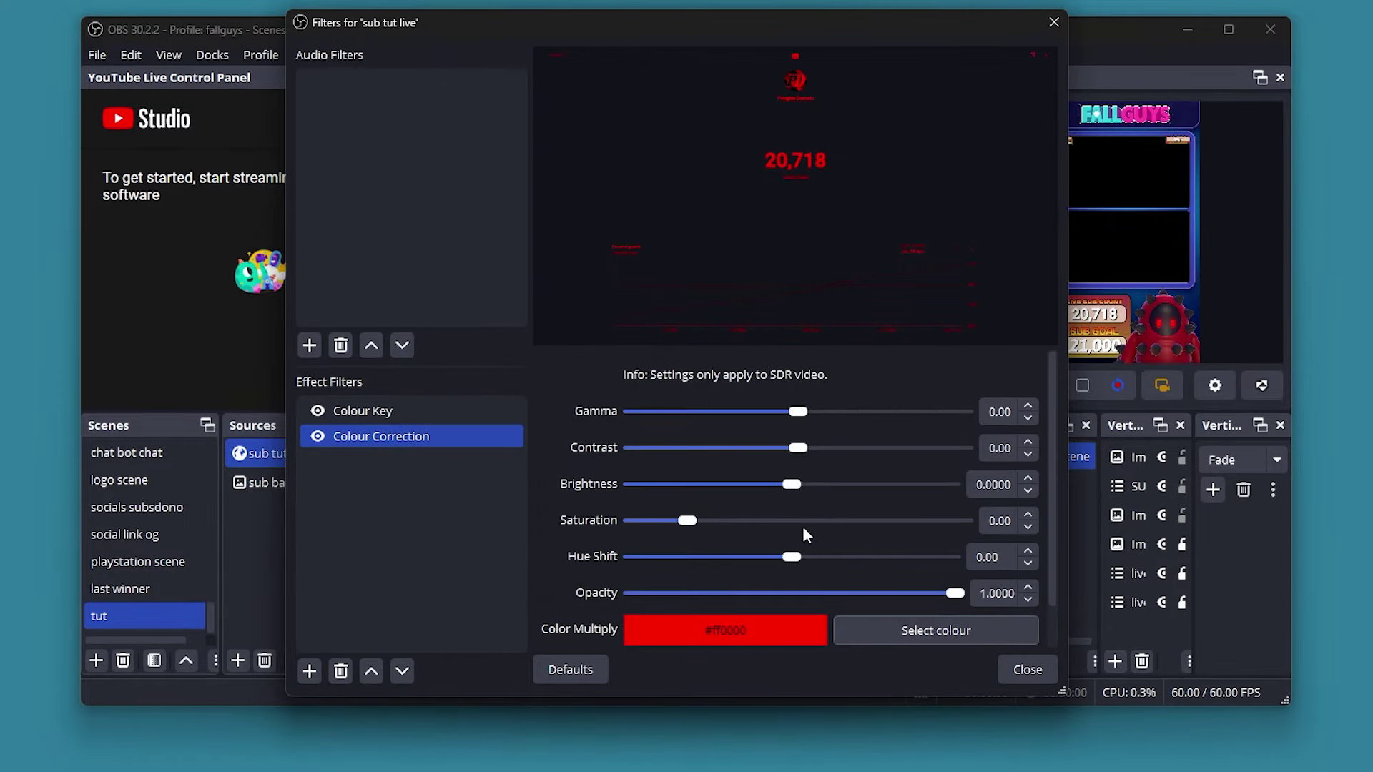
pyautogui.click(1019, 670)
pyautogui.press('Left')
pyautogui.press('Left')
pyautogui.press('Left')
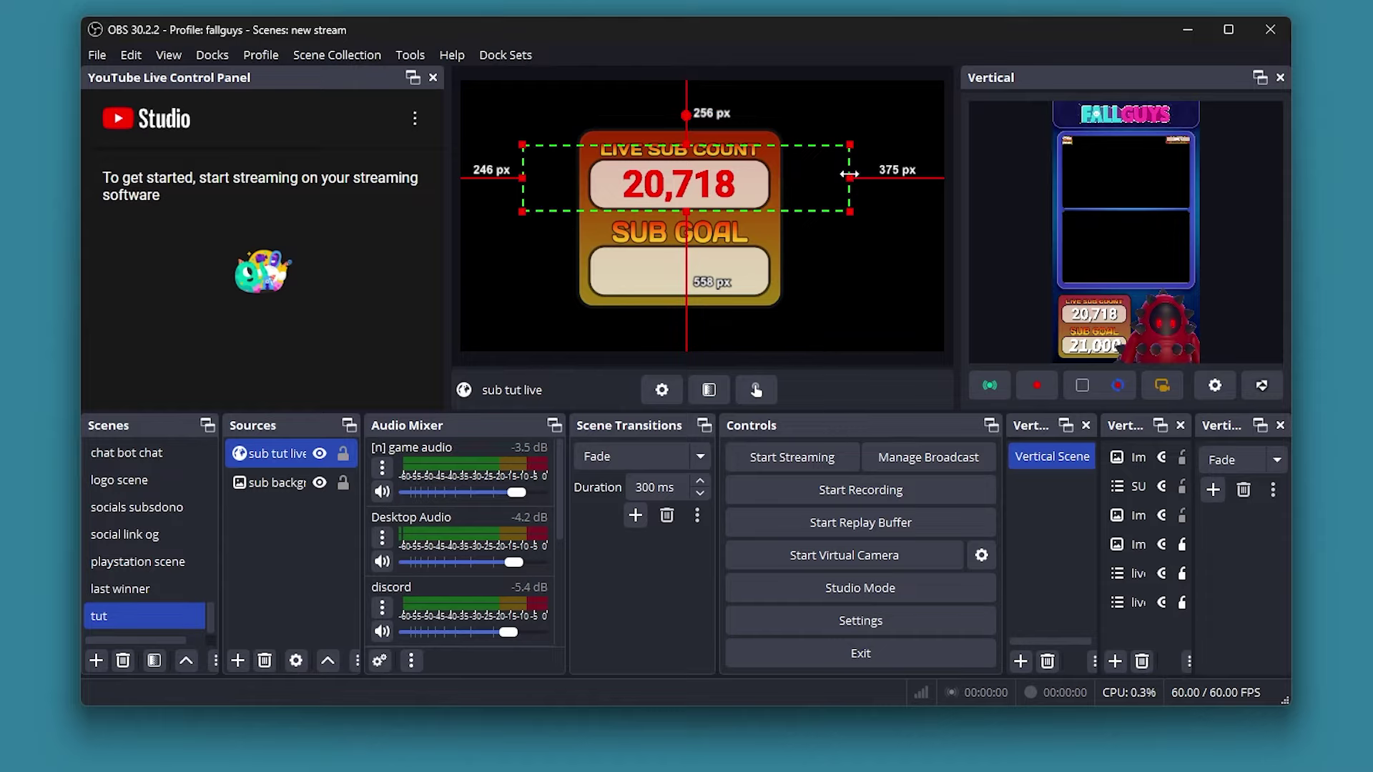
pyautogui.moveTo(850, 174); pyautogui.dragTo(827, 174)
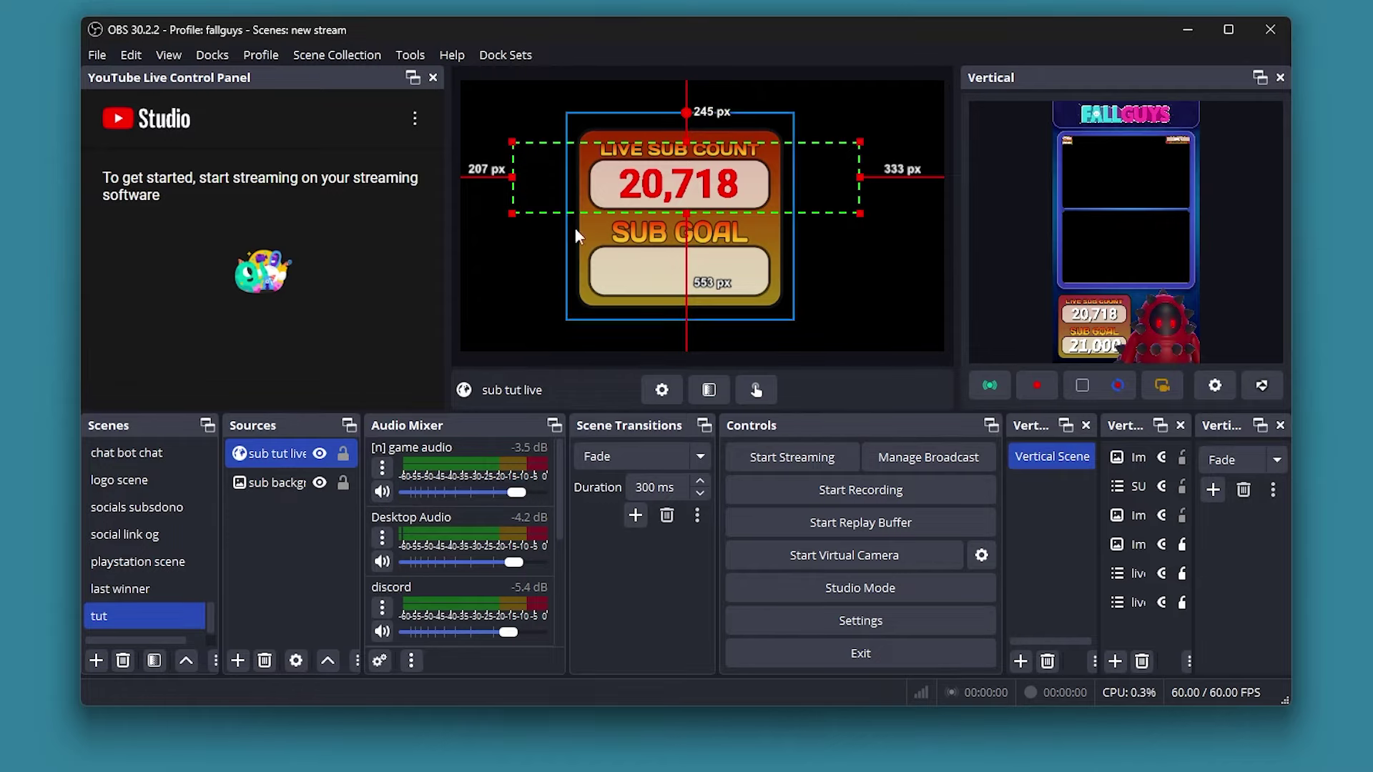
# Add a new Text (GDI+) source named 'sub goal tut' to the tut scene
pyautogui.click(239, 659)
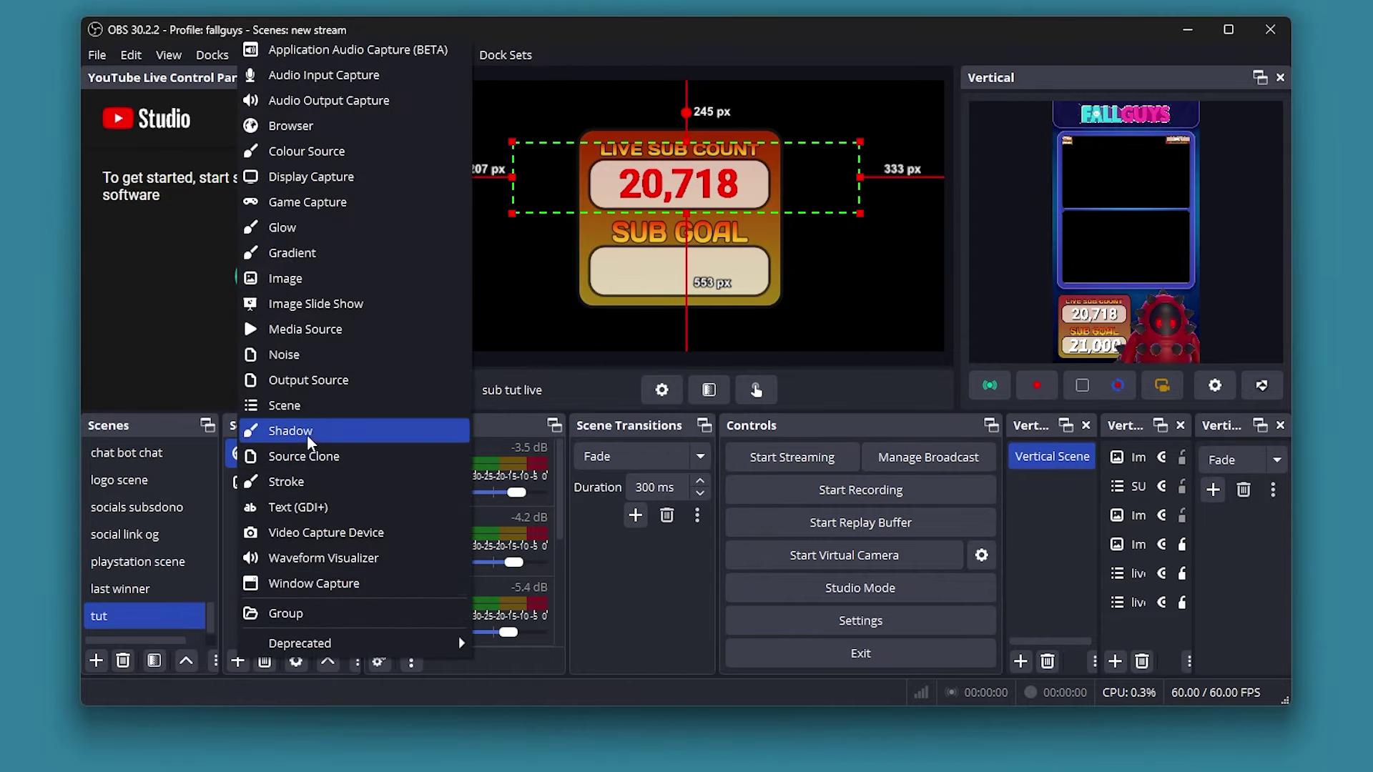
pyautogui.click(323, 507)
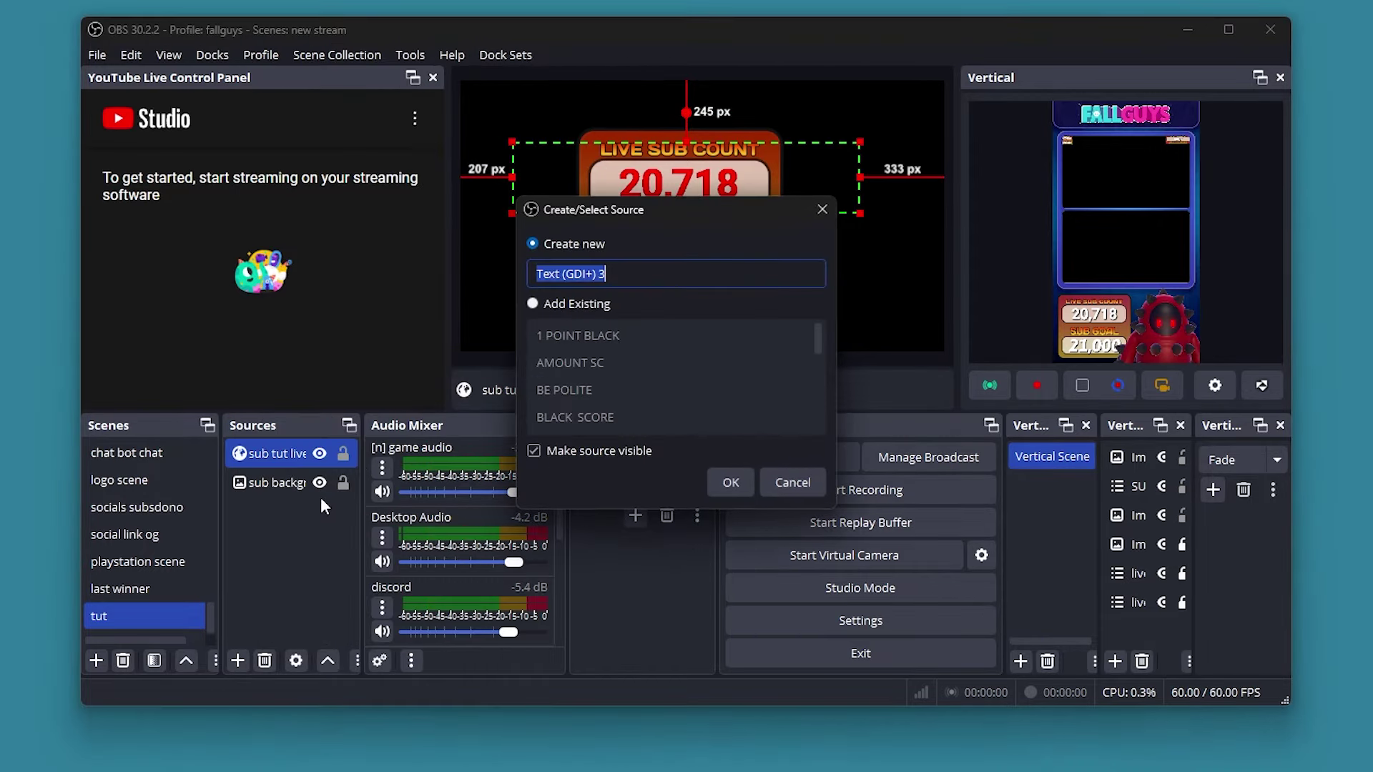
pyautogui.moveTo(631, 276); pyautogui.dragTo(519, 279)
pyautogui.write('sub goal tut')
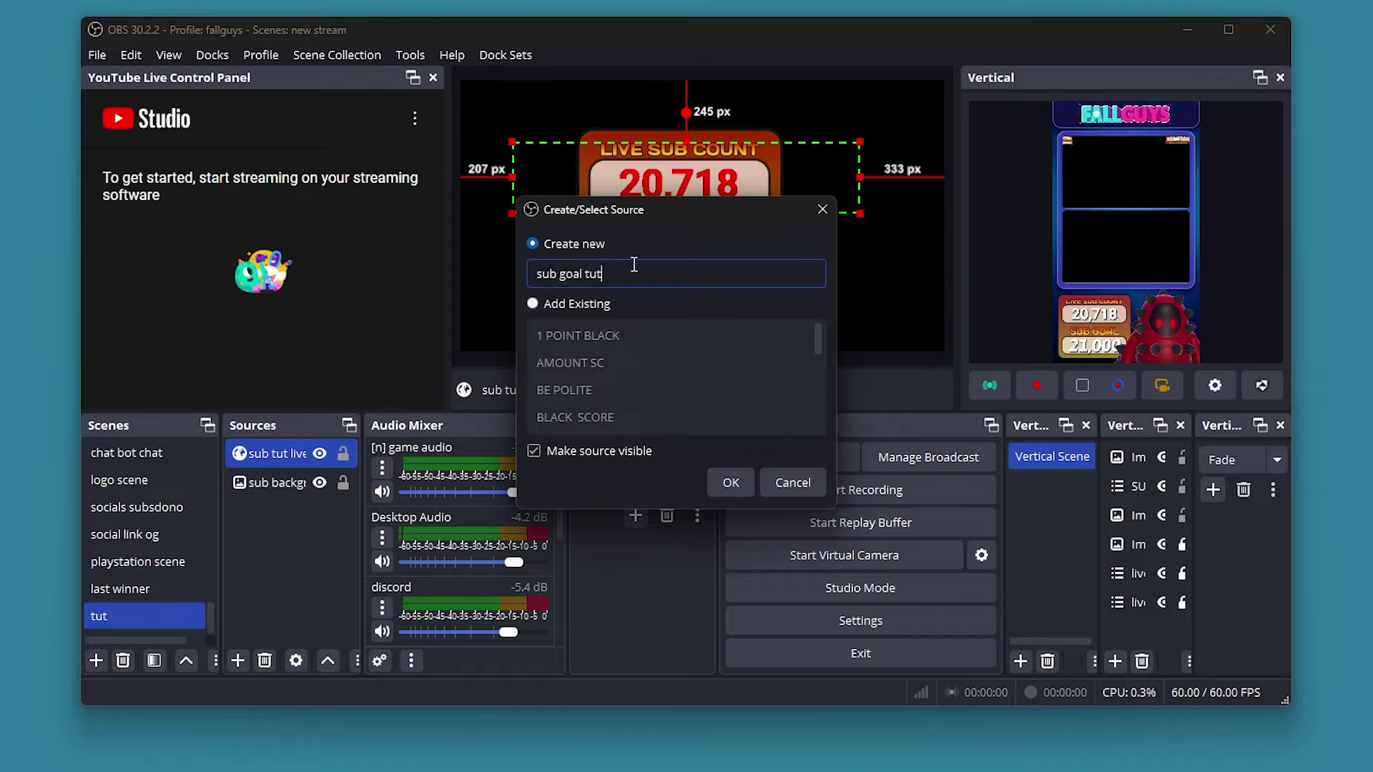
pyautogui.click(730, 485)
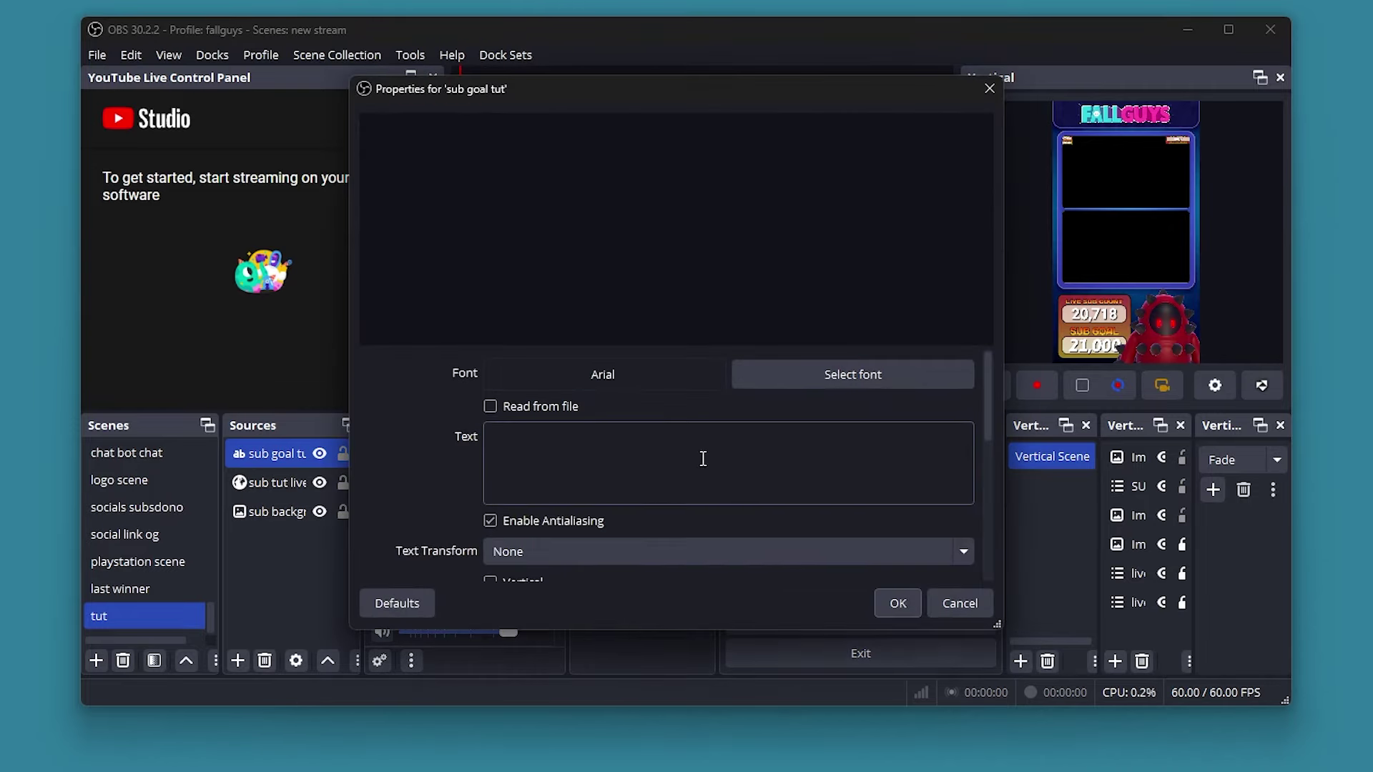
# Set its text to 21,000 and position it inside the SUB GOAL box
pyautogui.click(529, 446)
pyautogui.write('2')
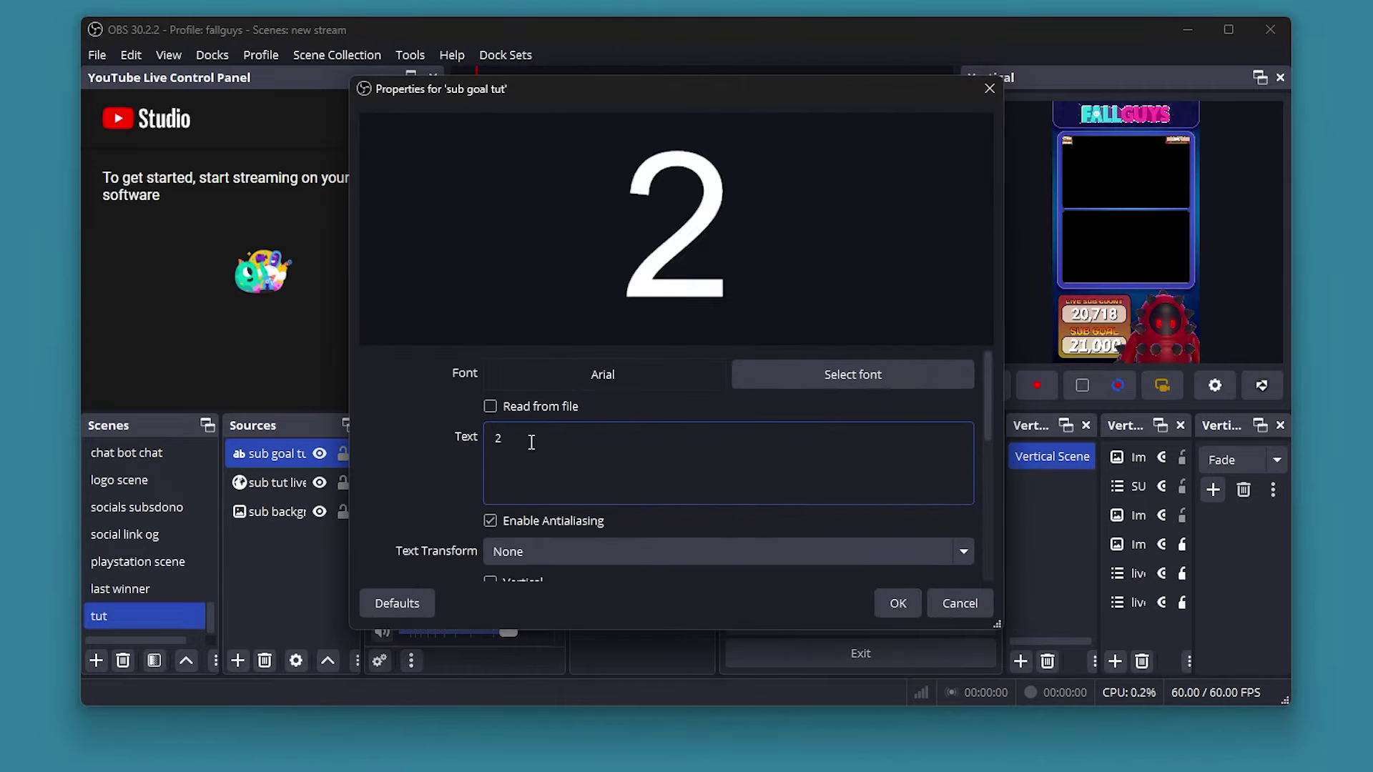
pyautogui.write('1,000')
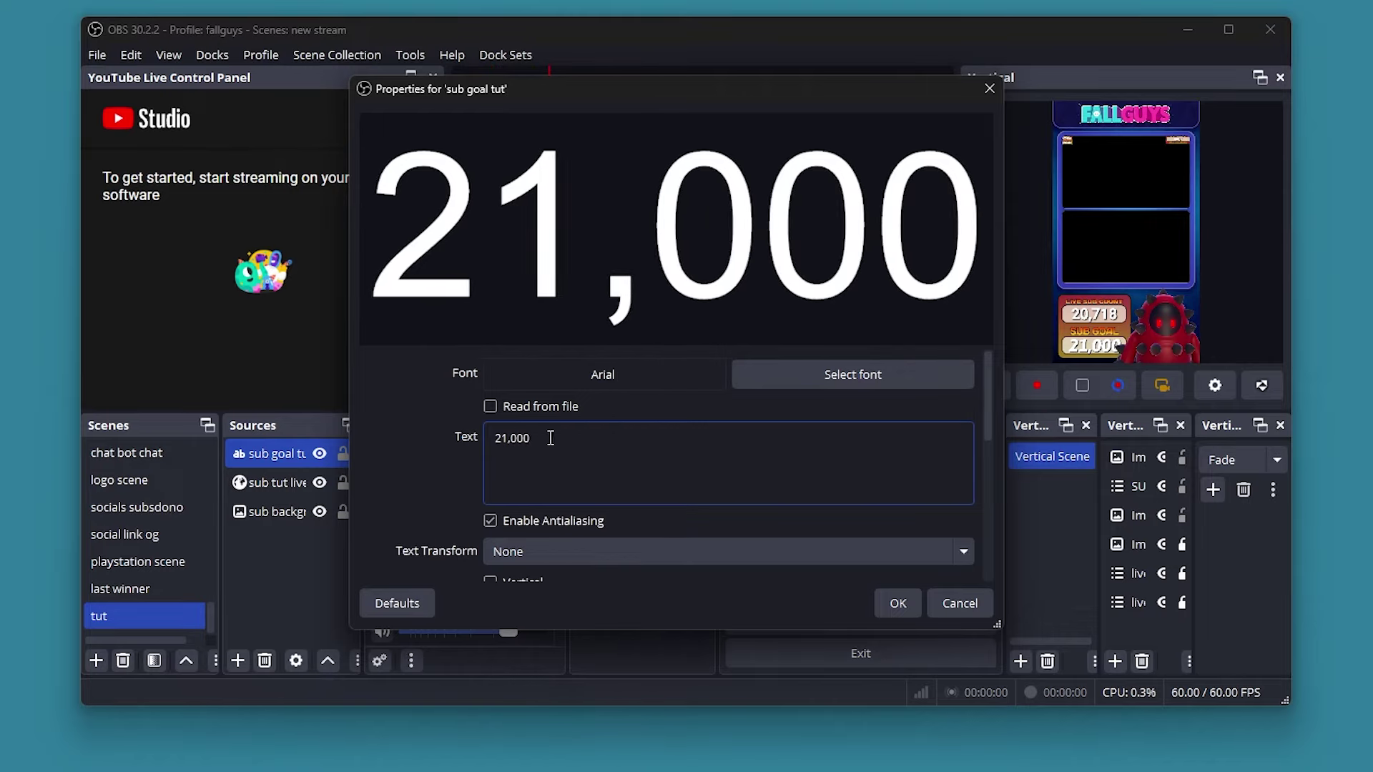
pyautogui.click(893, 602)
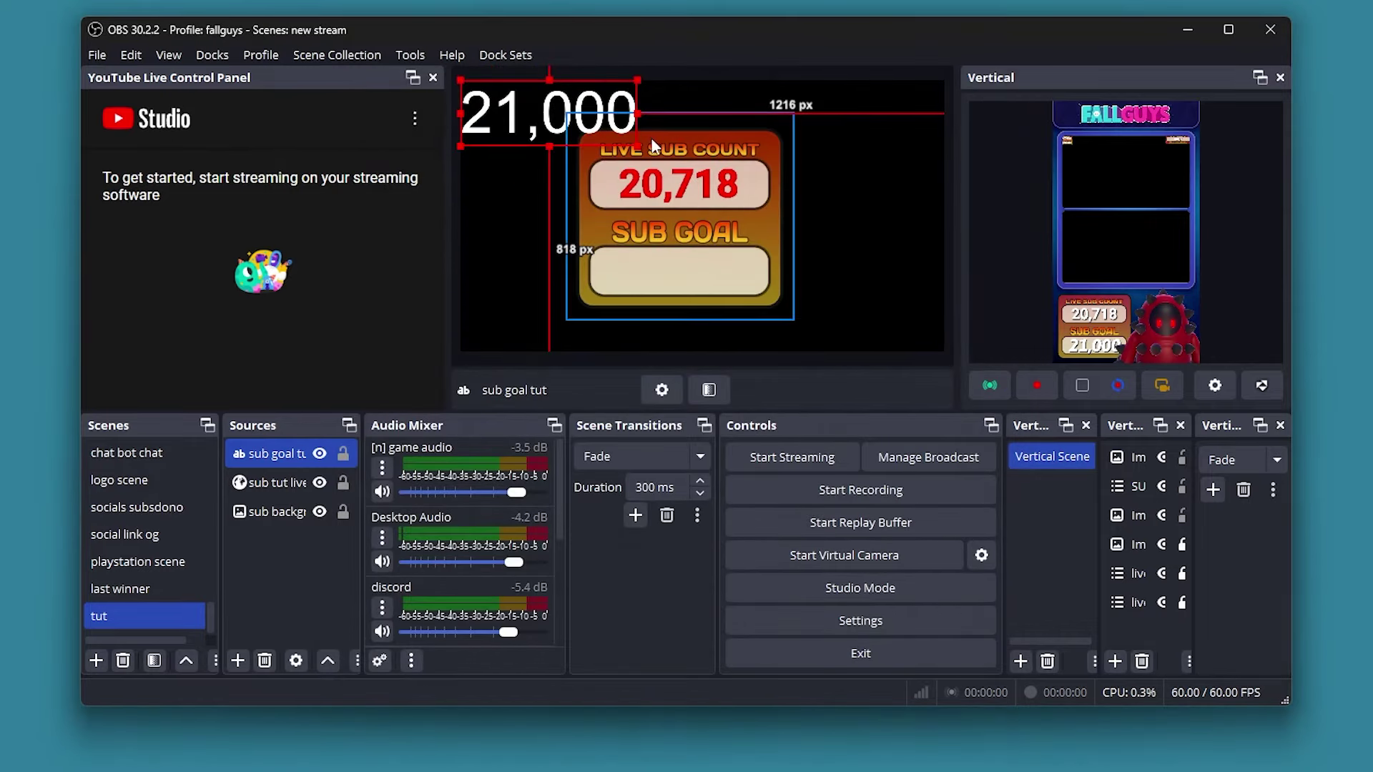
pyautogui.moveTo(533, 125); pyautogui.dragTo(677, 267)
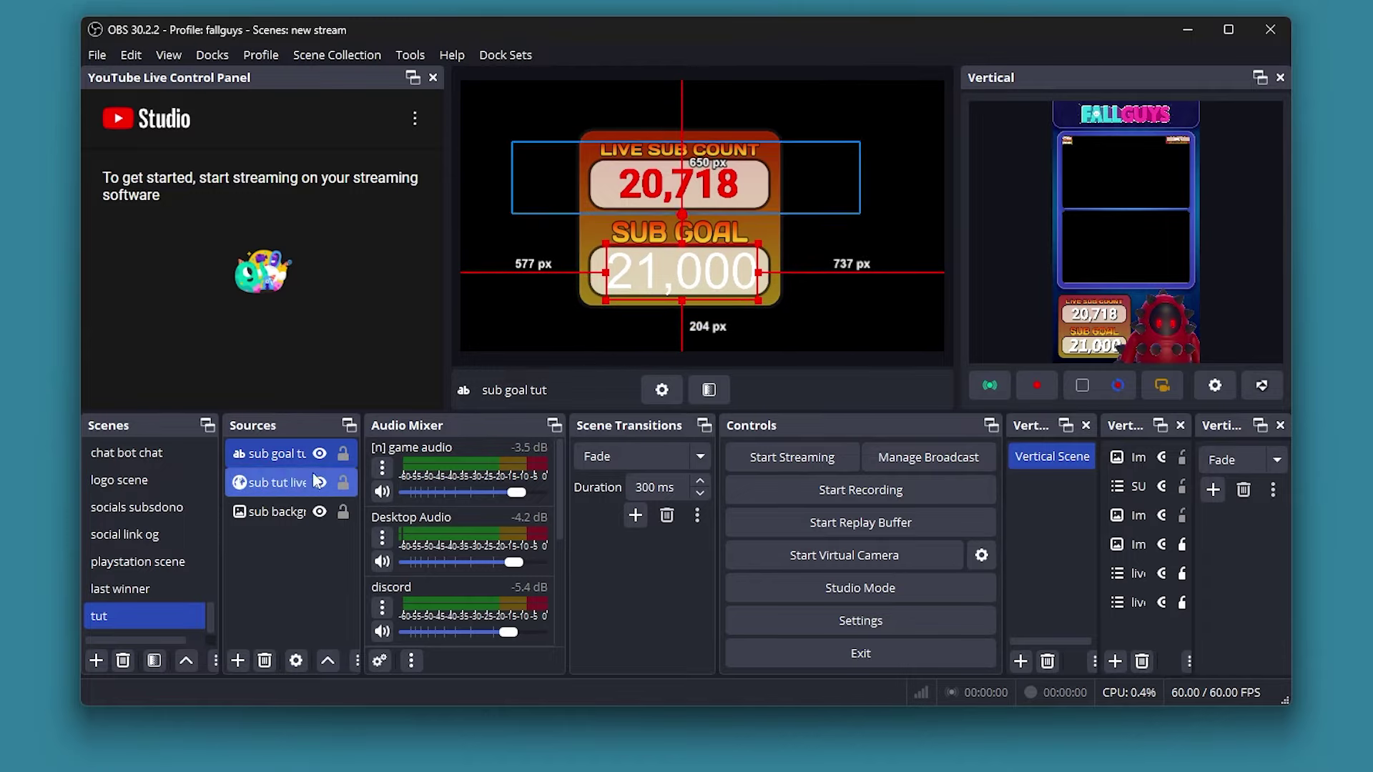
# Add a Colour Correction filter with Color Multiply #ff0000 to the 21,000 text
pyautogui.rightClick(287, 459)
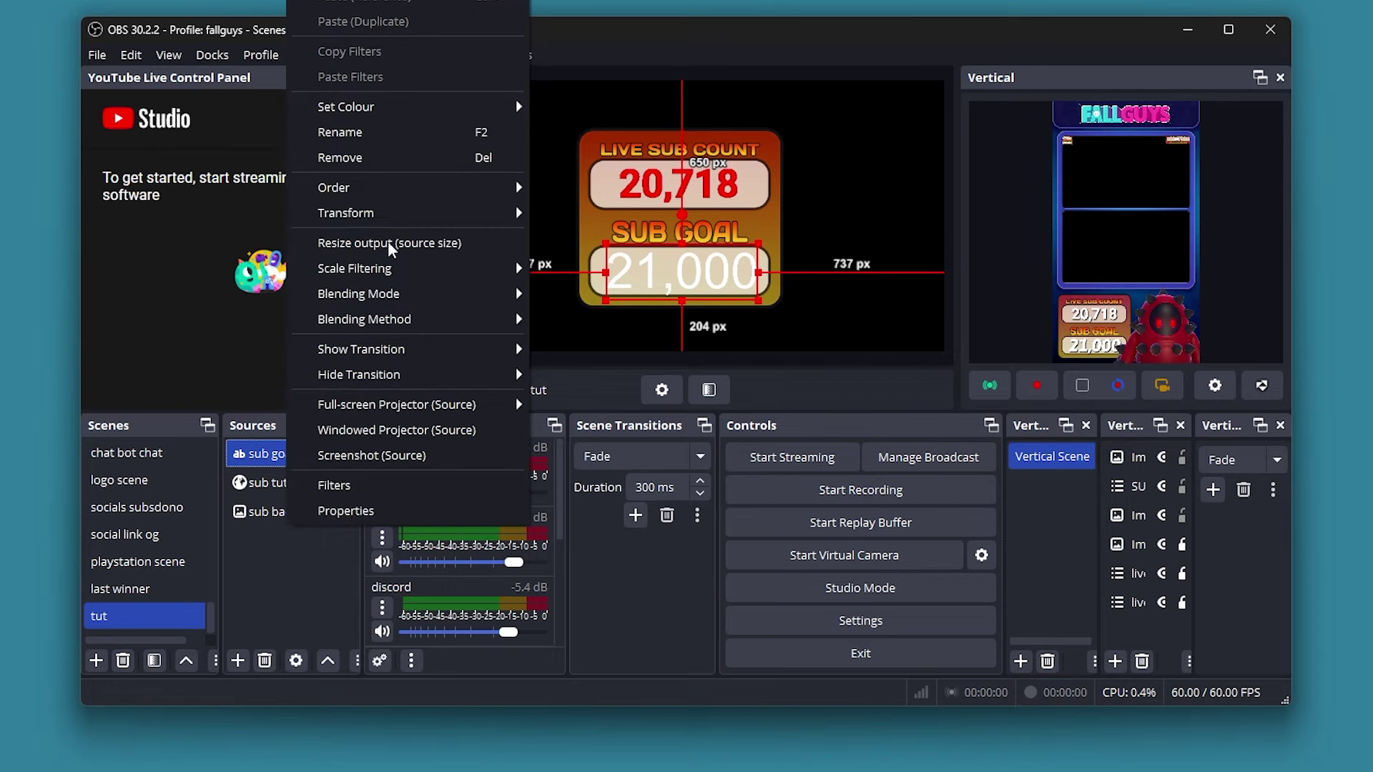
pyautogui.click(368, 486)
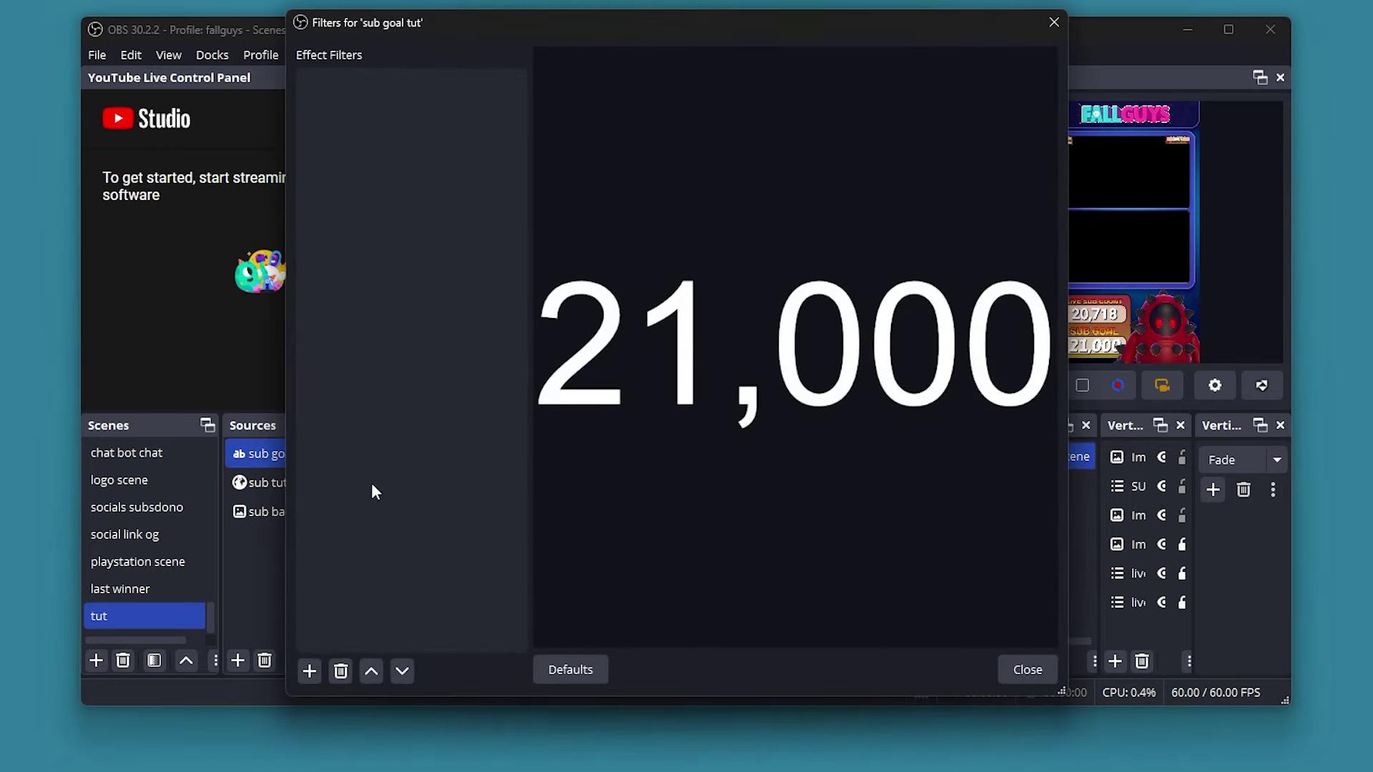
pyautogui.click(311, 671)
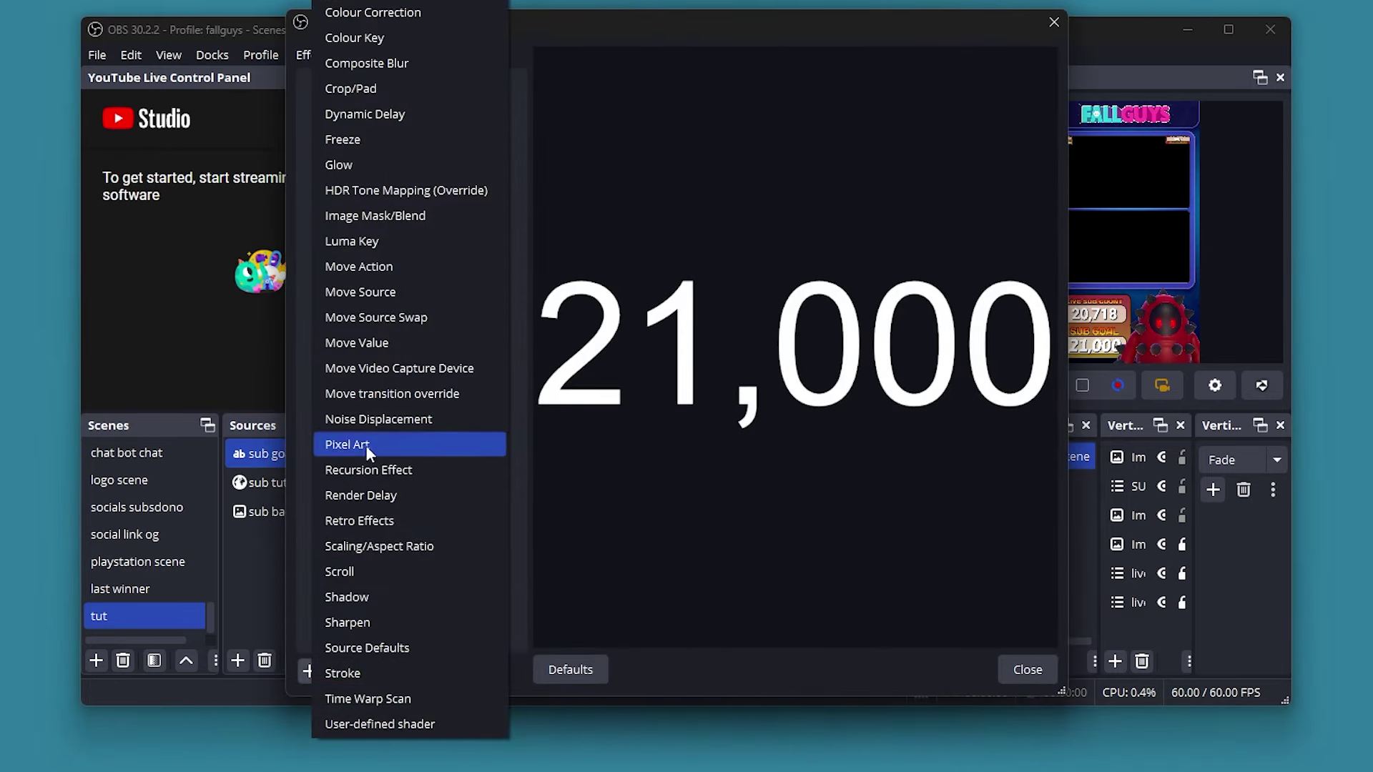
pyautogui.click(387, 20)
pyautogui.click(632, 387)
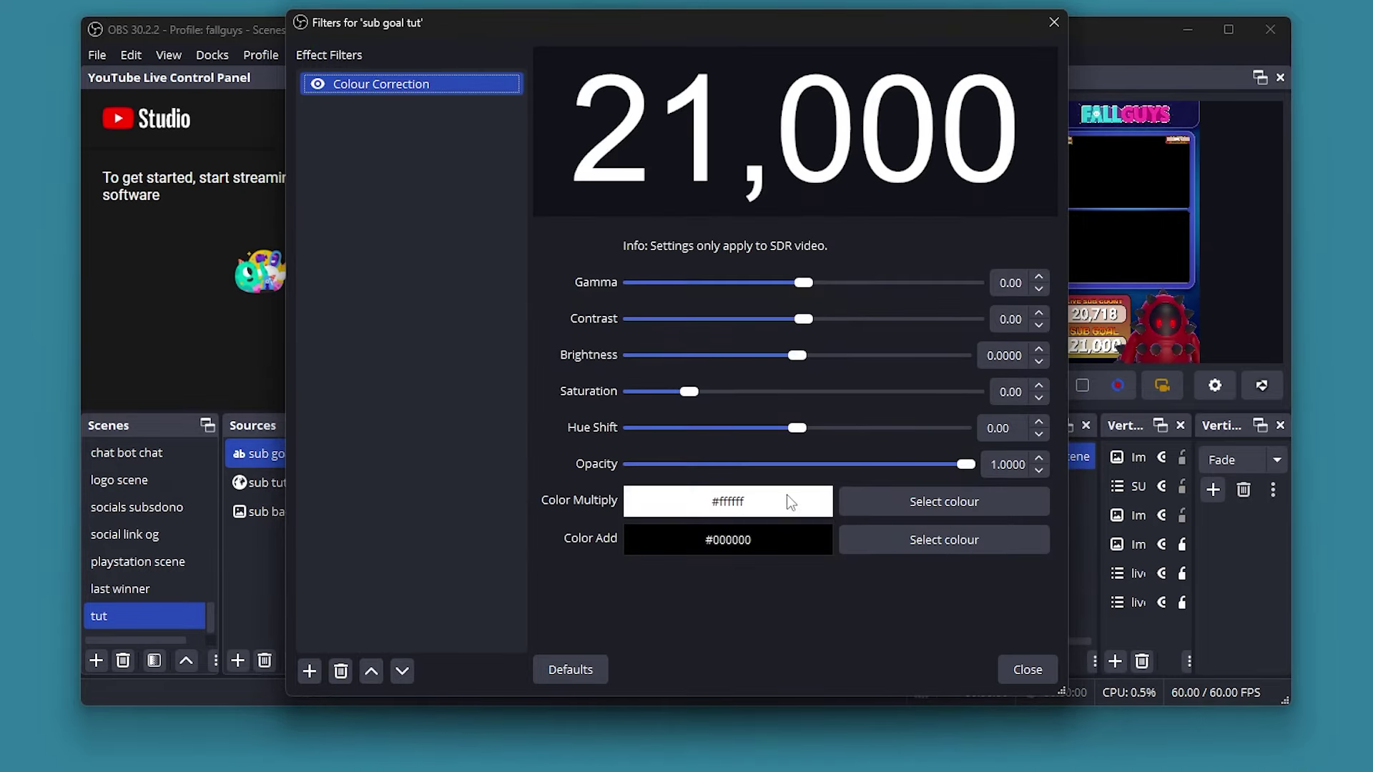
pyautogui.click(909, 500)
pyautogui.click(468, 257)
pyautogui.click(793, 540)
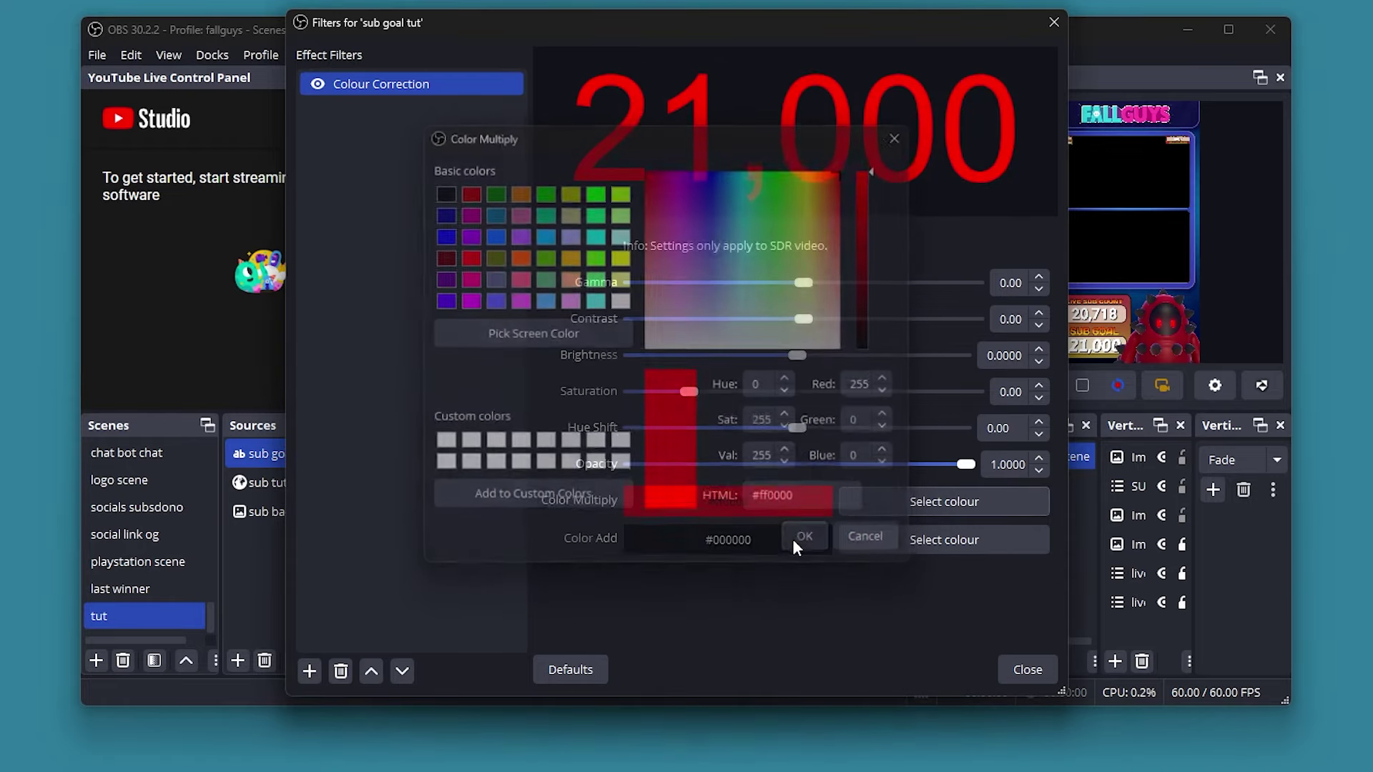
pyautogui.click(1025, 679)
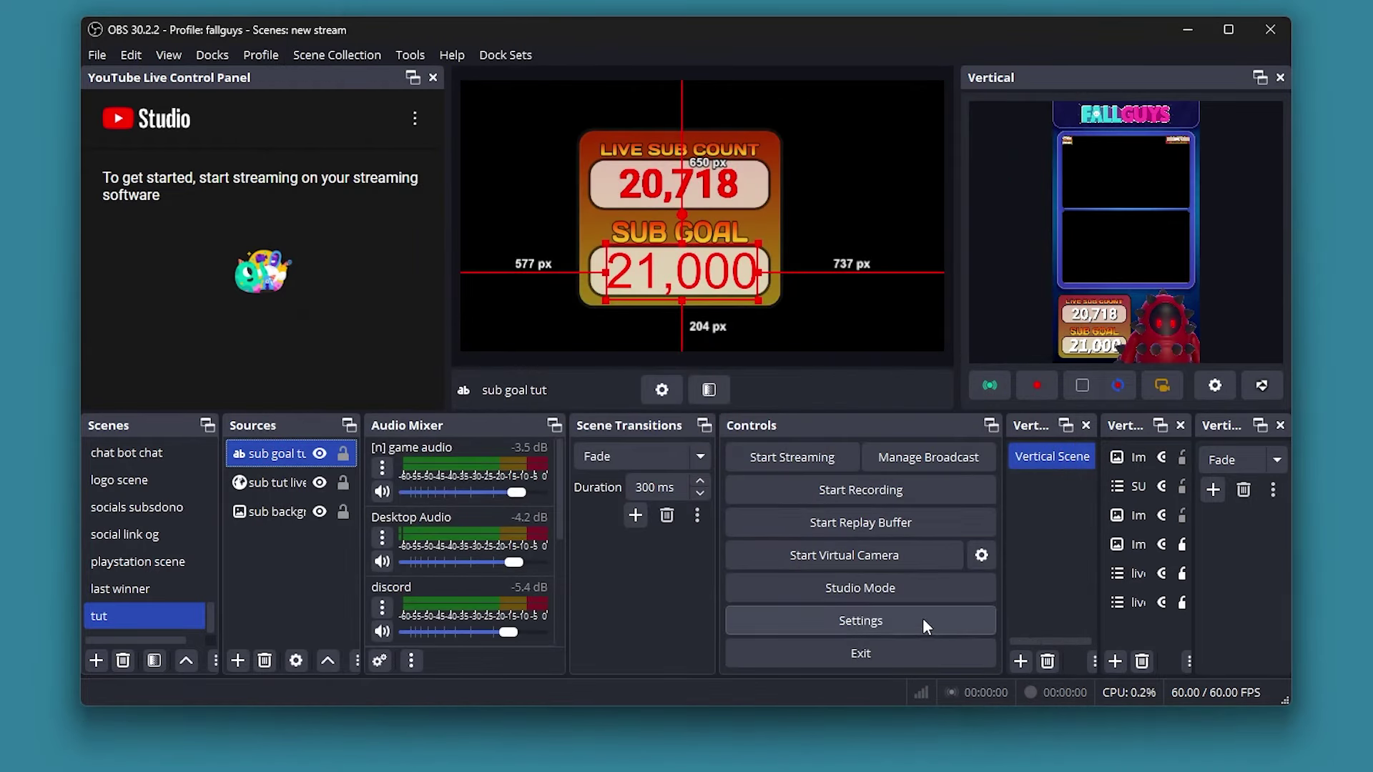
# Change the 21,000 text's font to Arial Bold
pyautogui.doubleClick(286, 455)
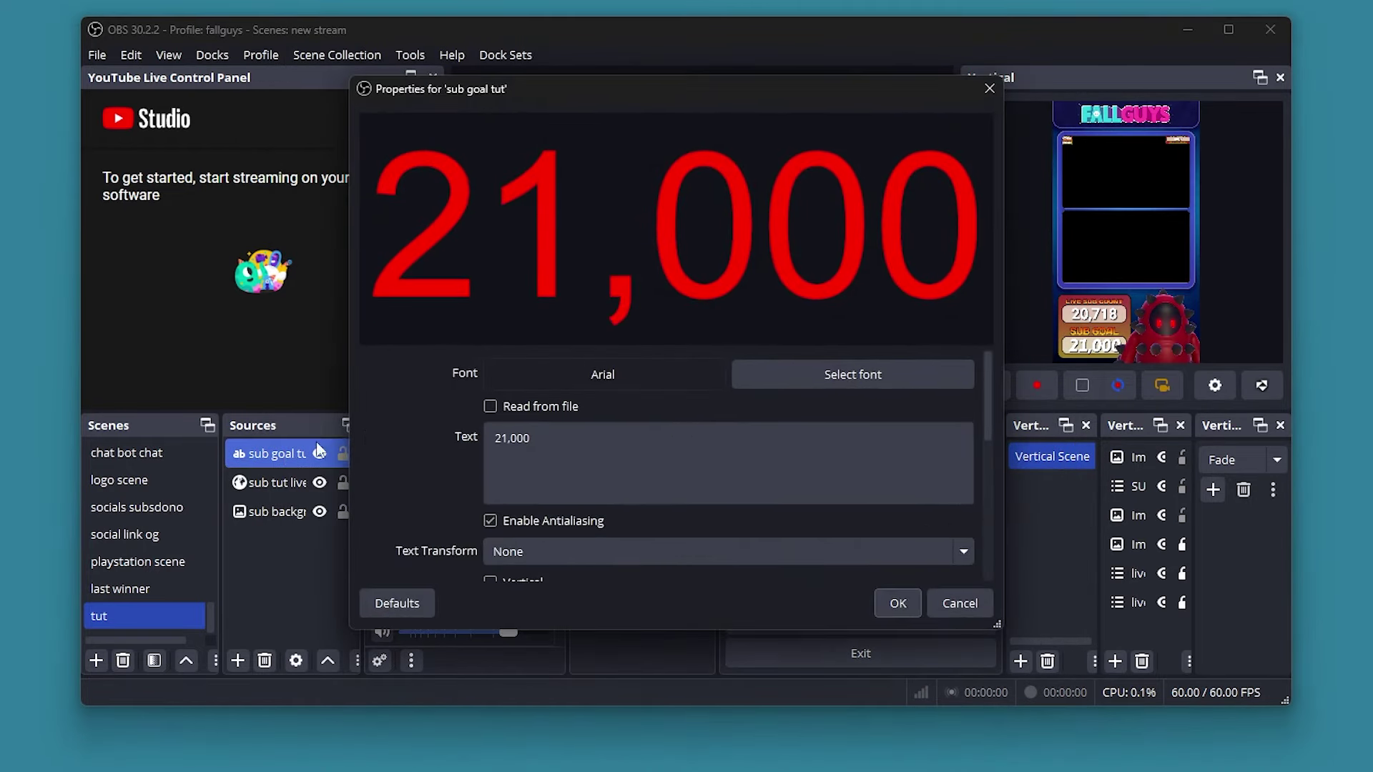
pyautogui.click(841, 365)
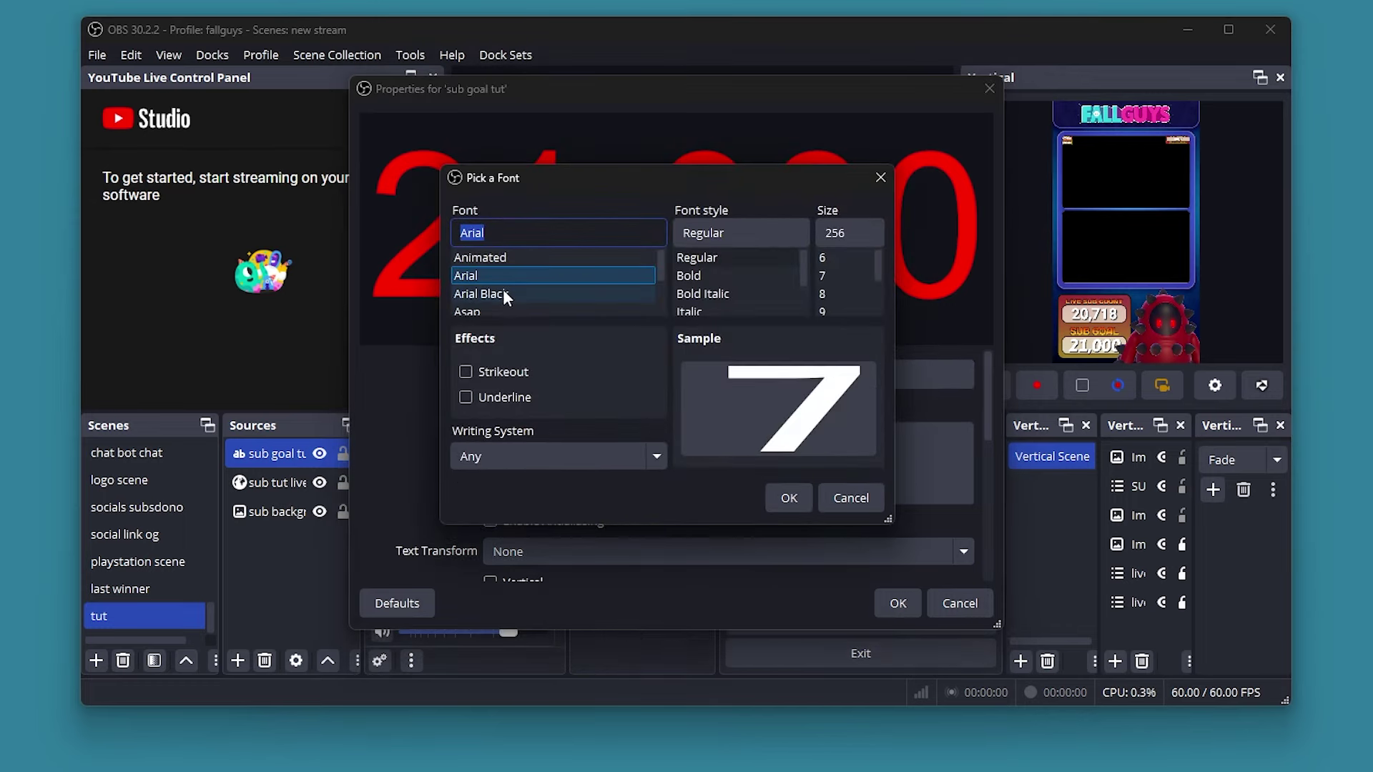
pyautogui.click(705, 275)
pyautogui.click(789, 497)
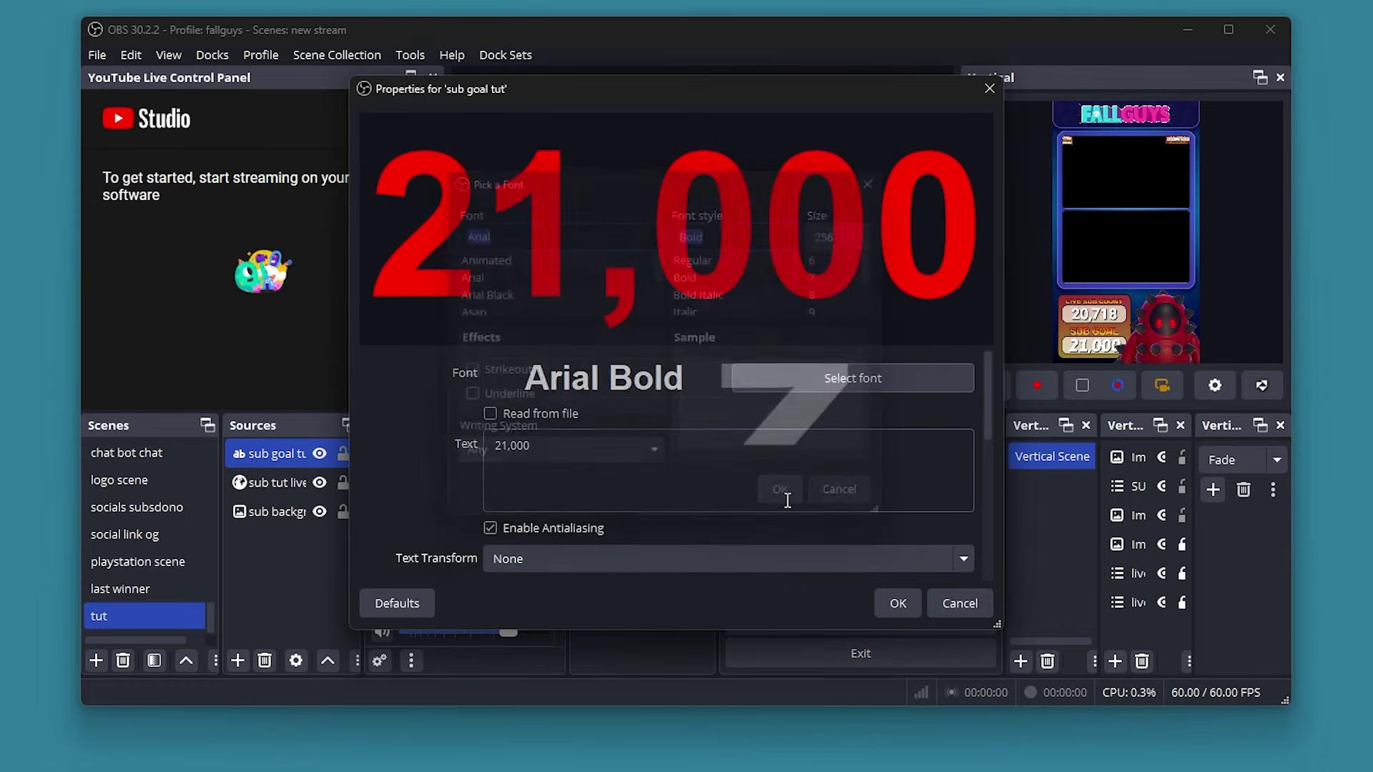
pyautogui.click(897, 605)
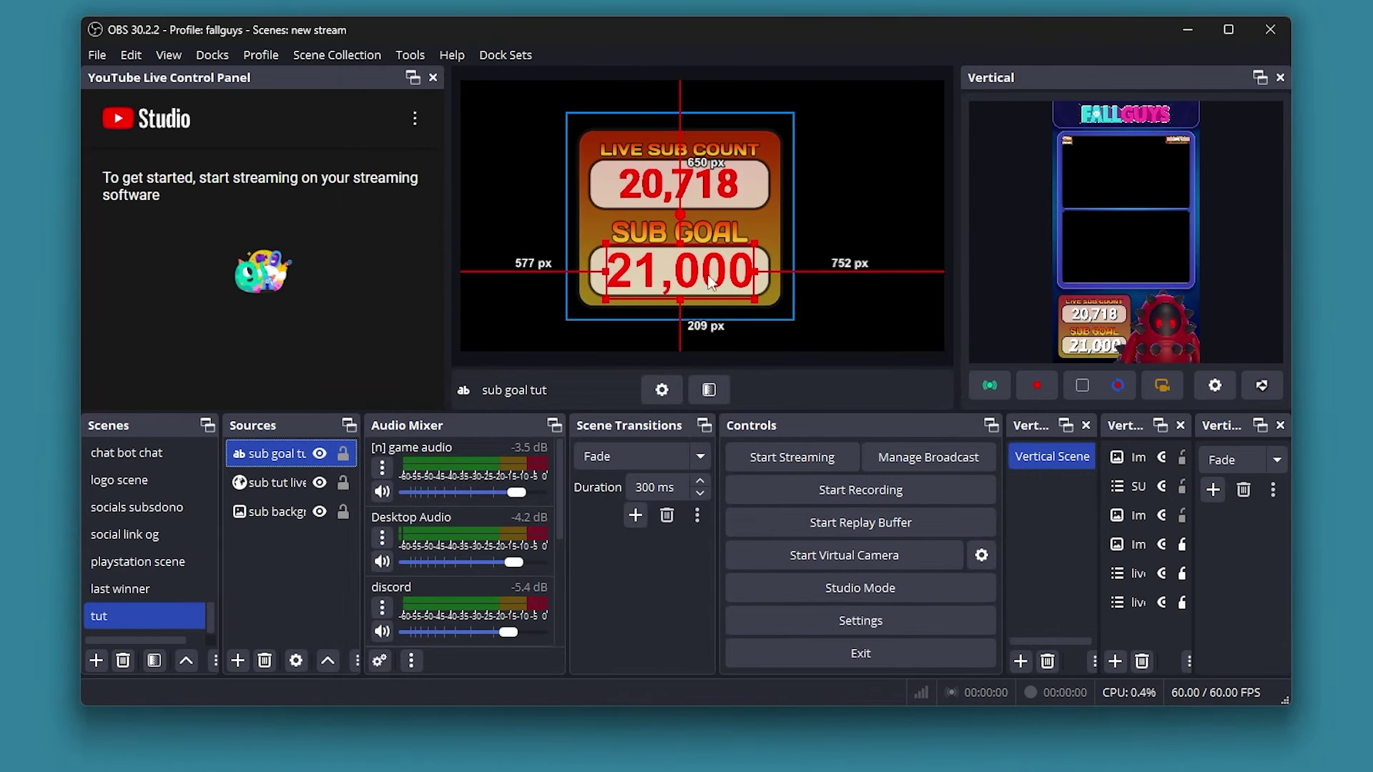
# Slightly enlarge the 'sub tut live' source's bounding box
pyautogui.click(665, 184)
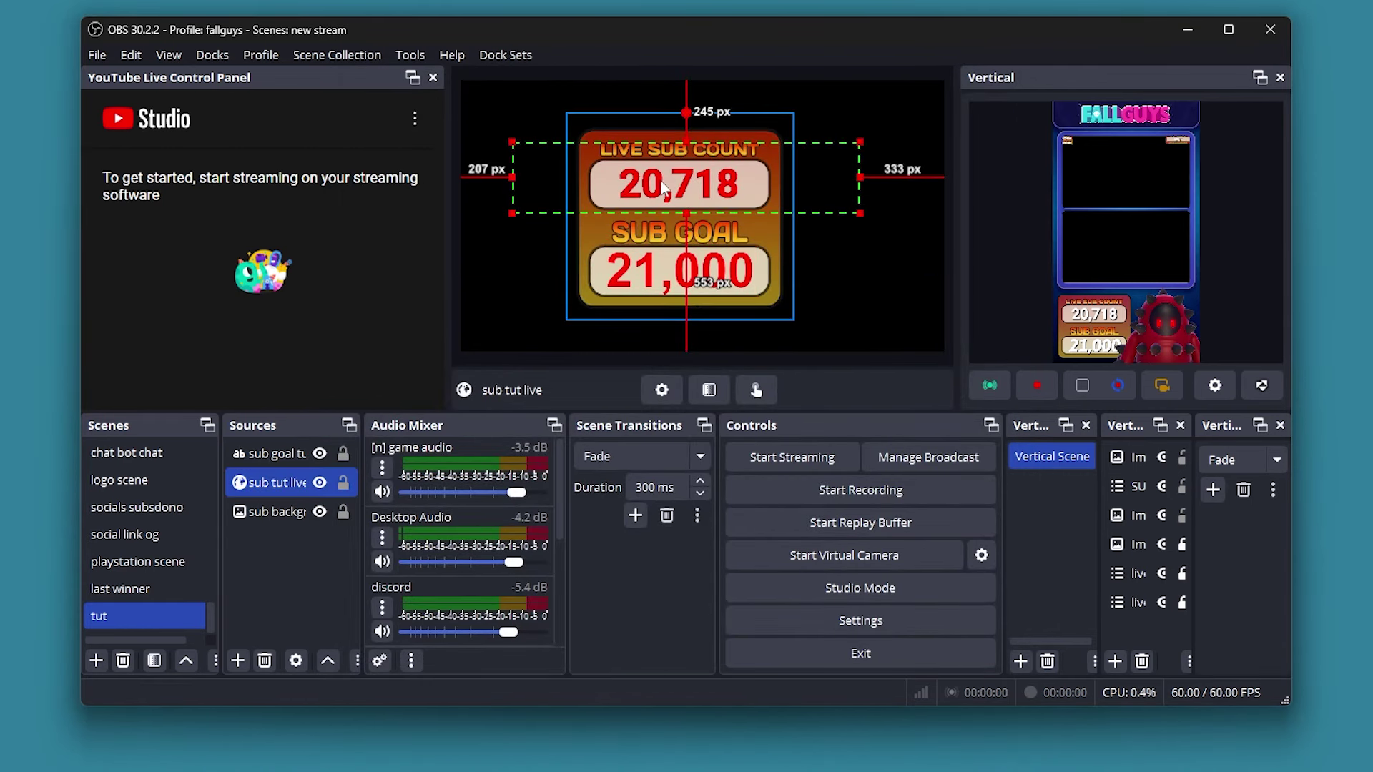
pyautogui.click(303, 463)
pyautogui.click(264, 482)
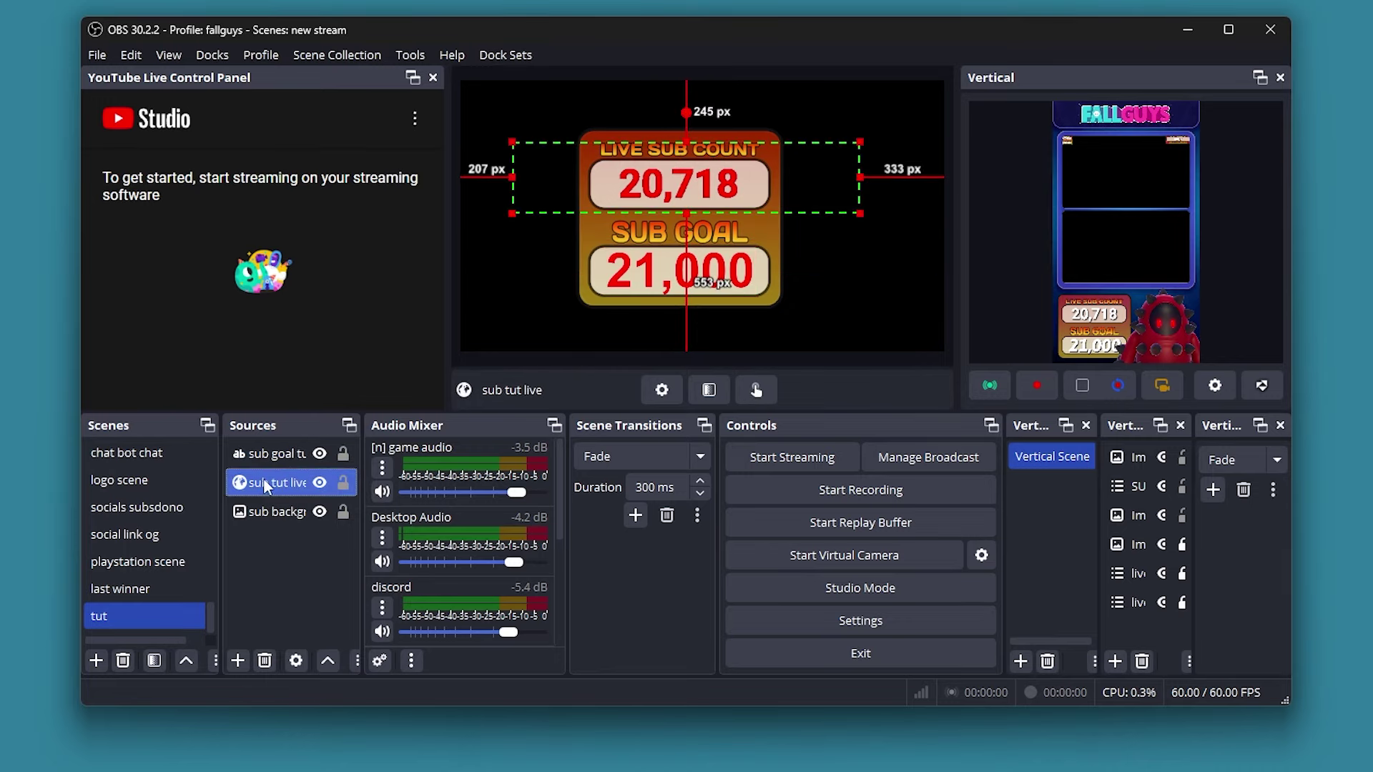
pyautogui.moveTo(861, 174)
pyautogui.mouseDown()
pyautogui.moveTo(912, 174)
pyautogui.moveTo(853, 173)
pyautogui.mouseUp()
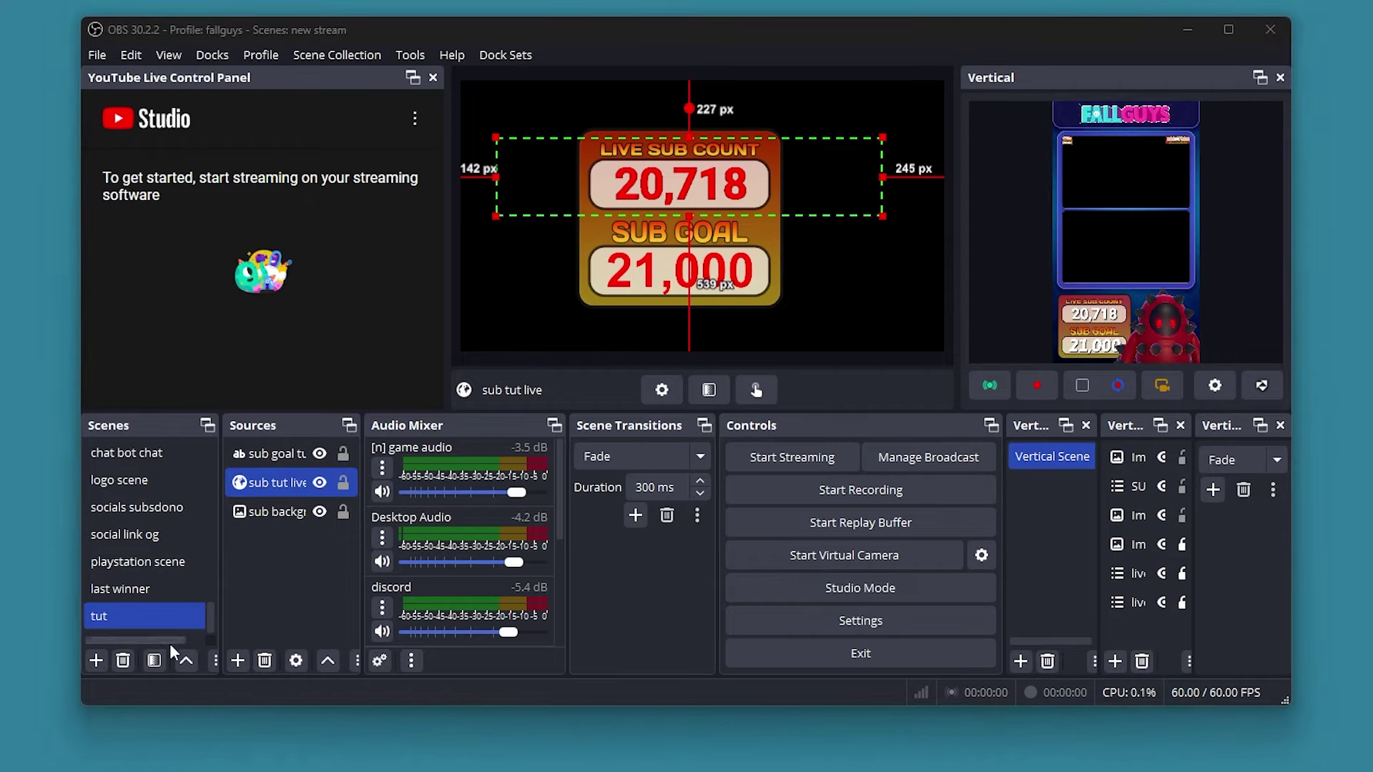
# Switch to the 'live stream' scene in the Scenes list
pyautogui.scroll(15, 212, 590)
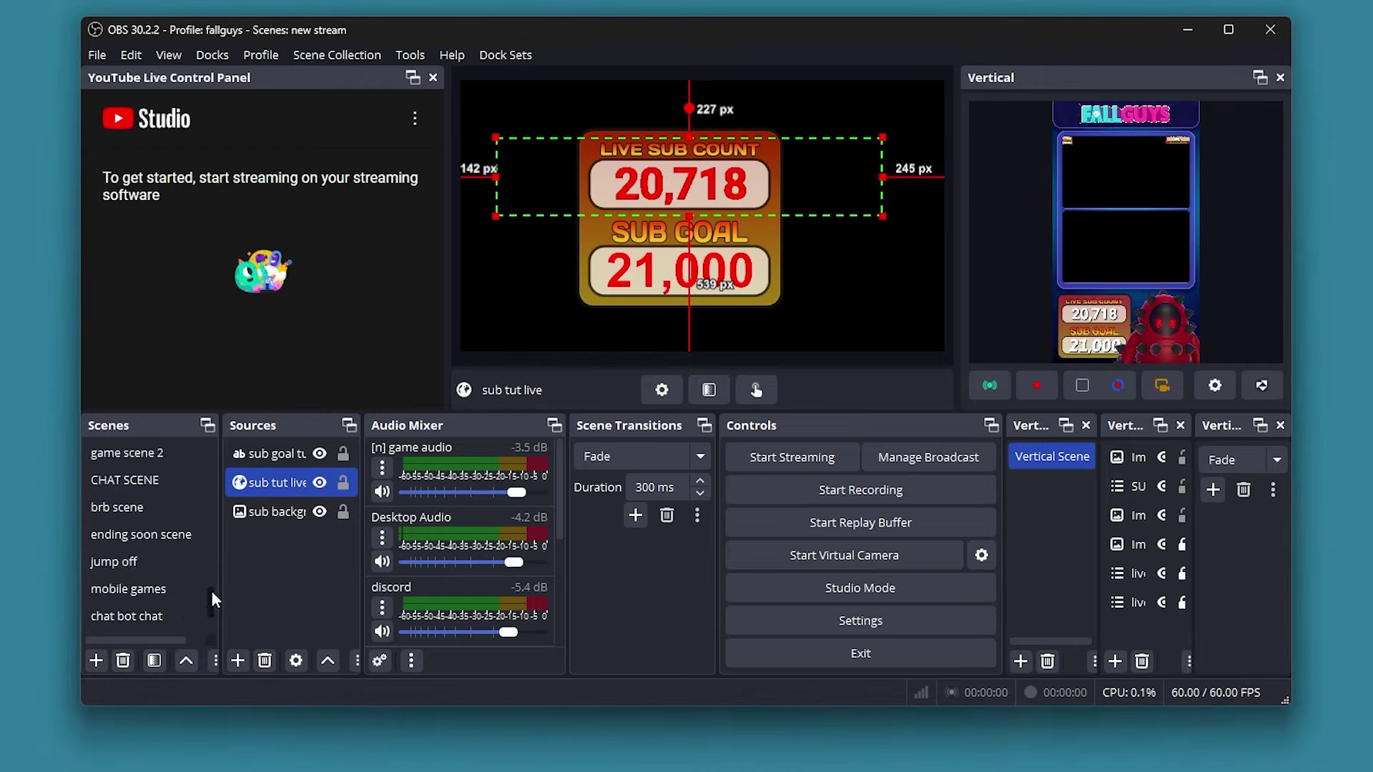
pyautogui.click(173, 477)
pyautogui.click(143, 536)
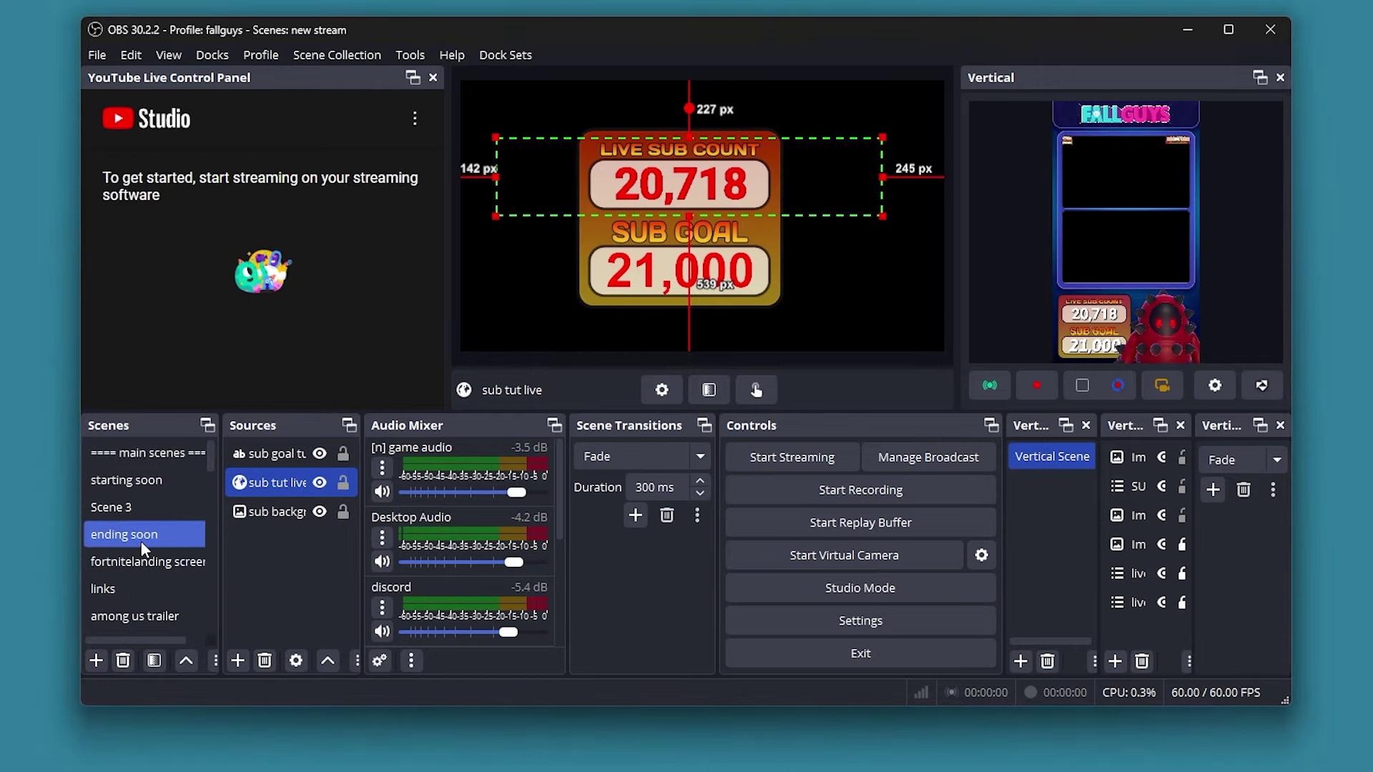
pyautogui.click(152, 552)
pyautogui.scroll(-5, 152, 552)
pyautogui.click(148, 561)
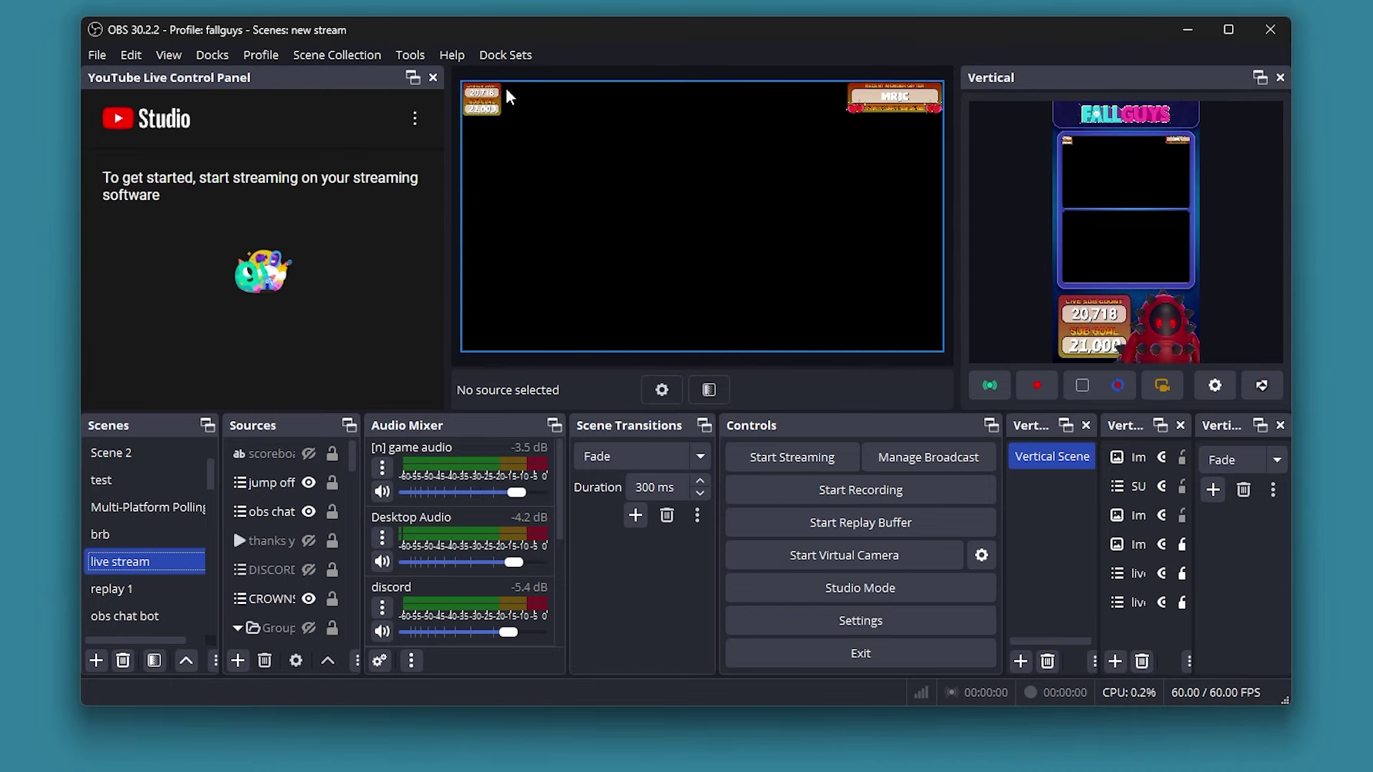
# Add the existing 'tut' scene as a source in the live stream scene
pyautogui.click(238, 661)
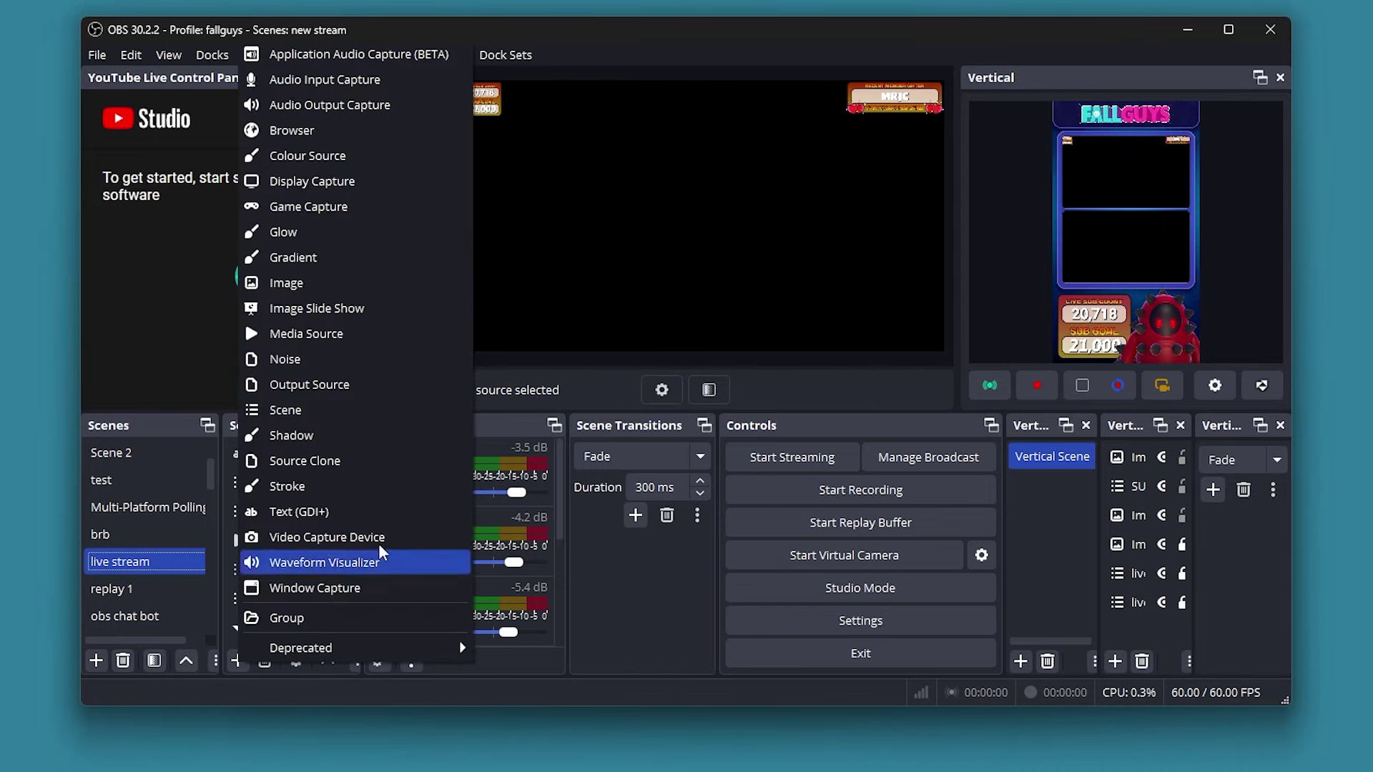
pyautogui.click(308, 404)
pyautogui.click(701, 363)
pyautogui.click(794, 336)
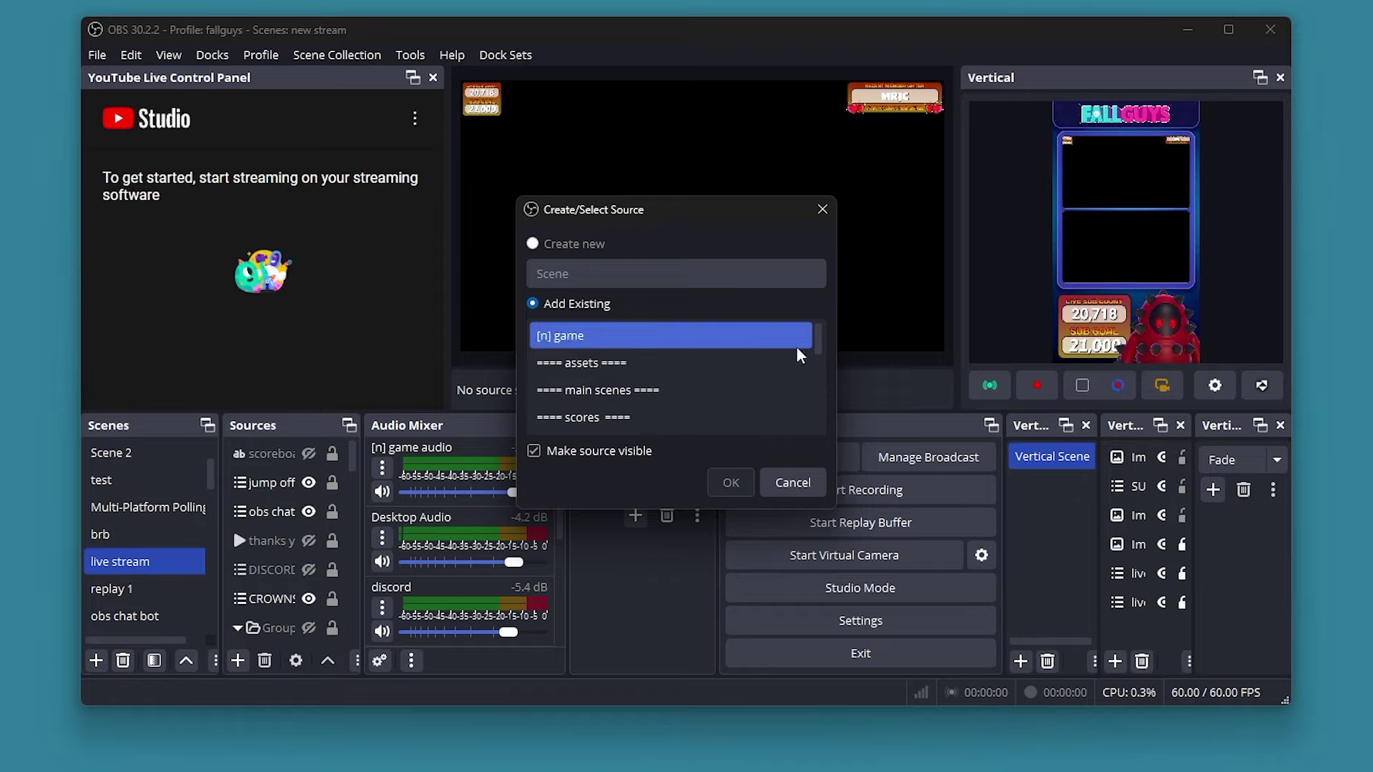
pyautogui.moveTo(819, 337); pyautogui.dragTo(821, 401)
pyautogui.click(604, 397)
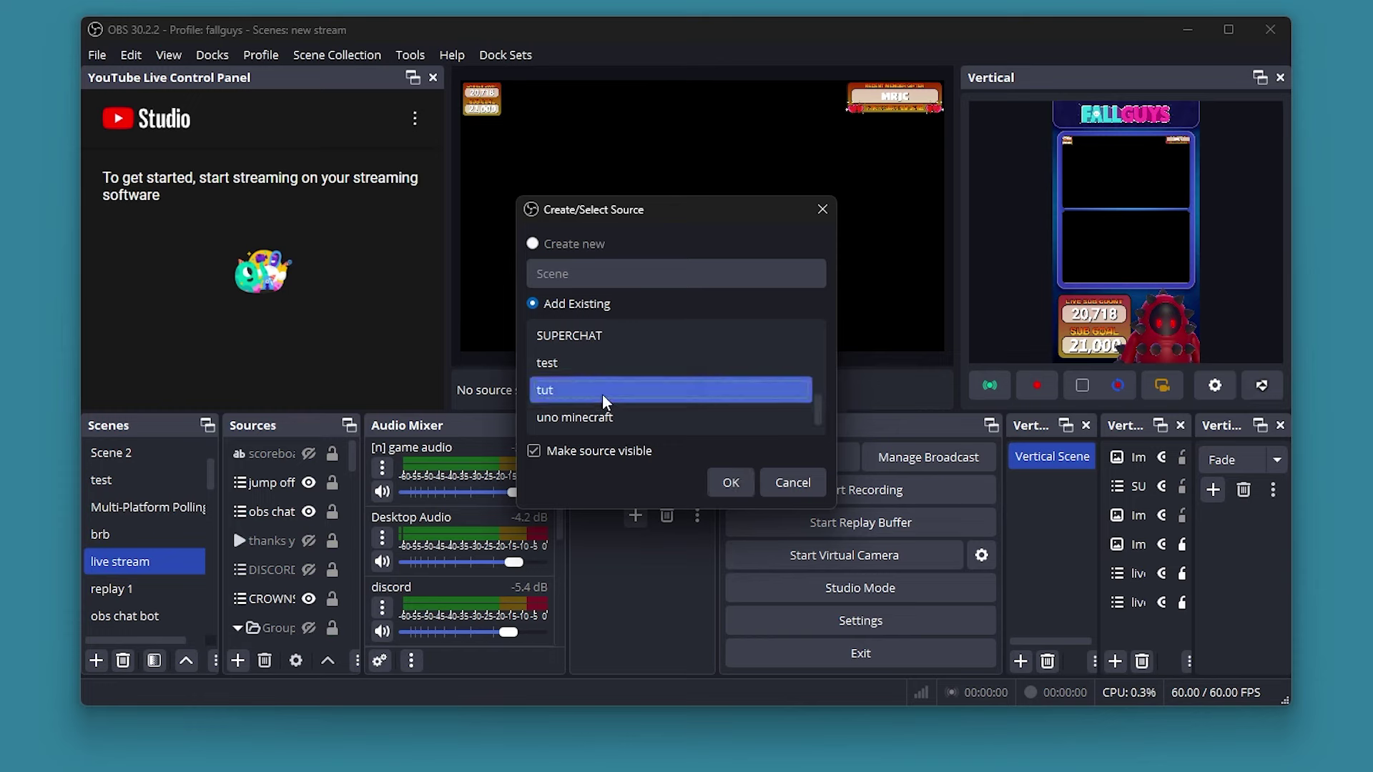
pyautogui.click(729, 482)
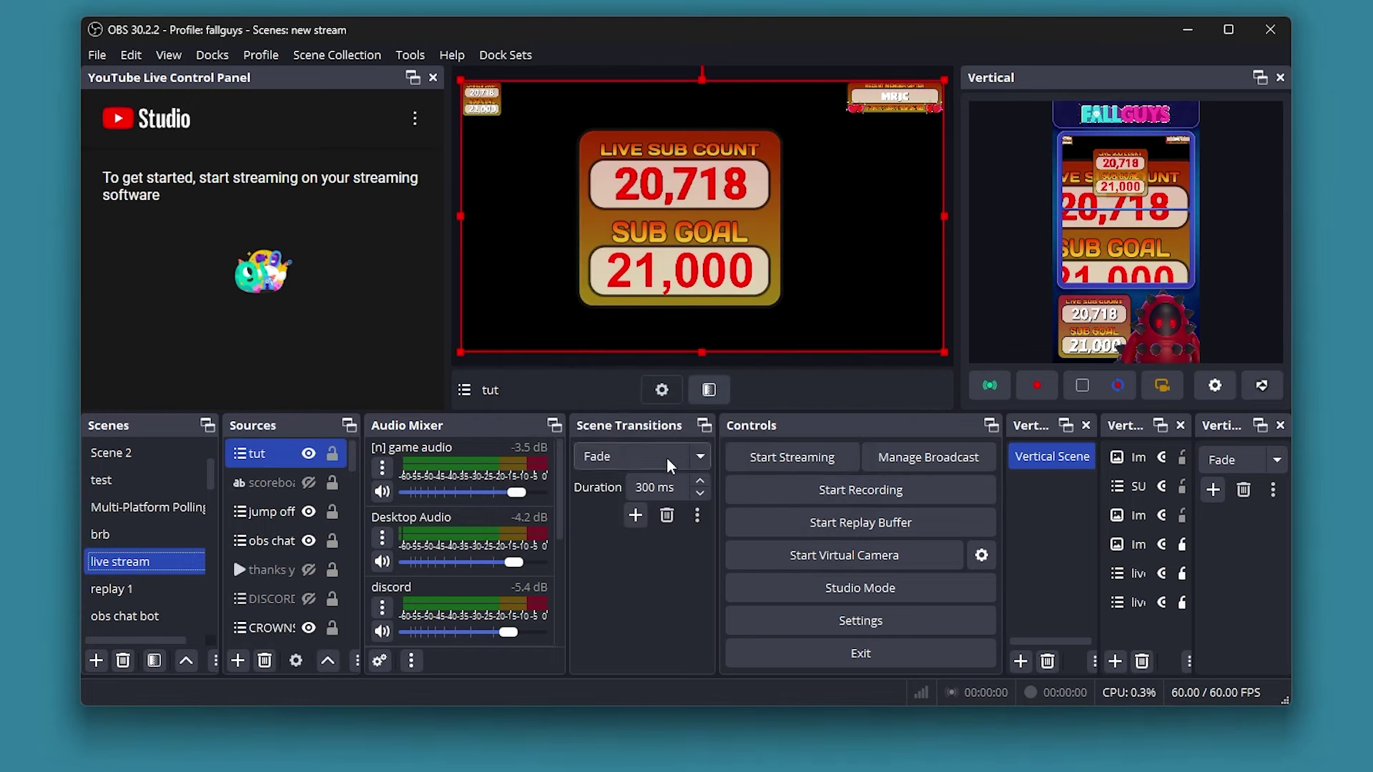
# Shrink the nested tut overlay and move it near the canvas's top-right
pyautogui.moveTo(461, 356); pyautogui.dragTo(722, 193)
pyautogui.moveTo(808, 143); pyautogui.dragTo(568, 163)
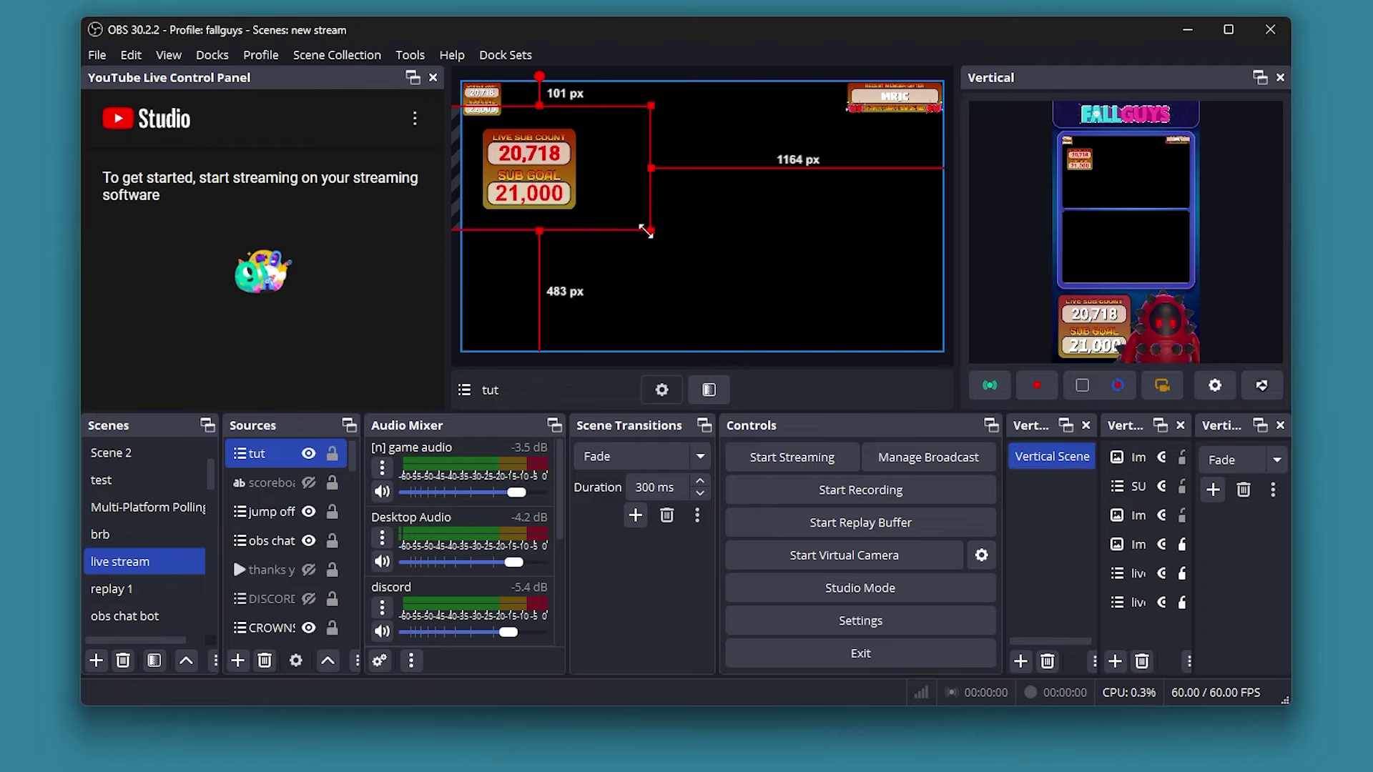
pyautogui.moveTo(650, 231); pyautogui.dragTo(575, 202)
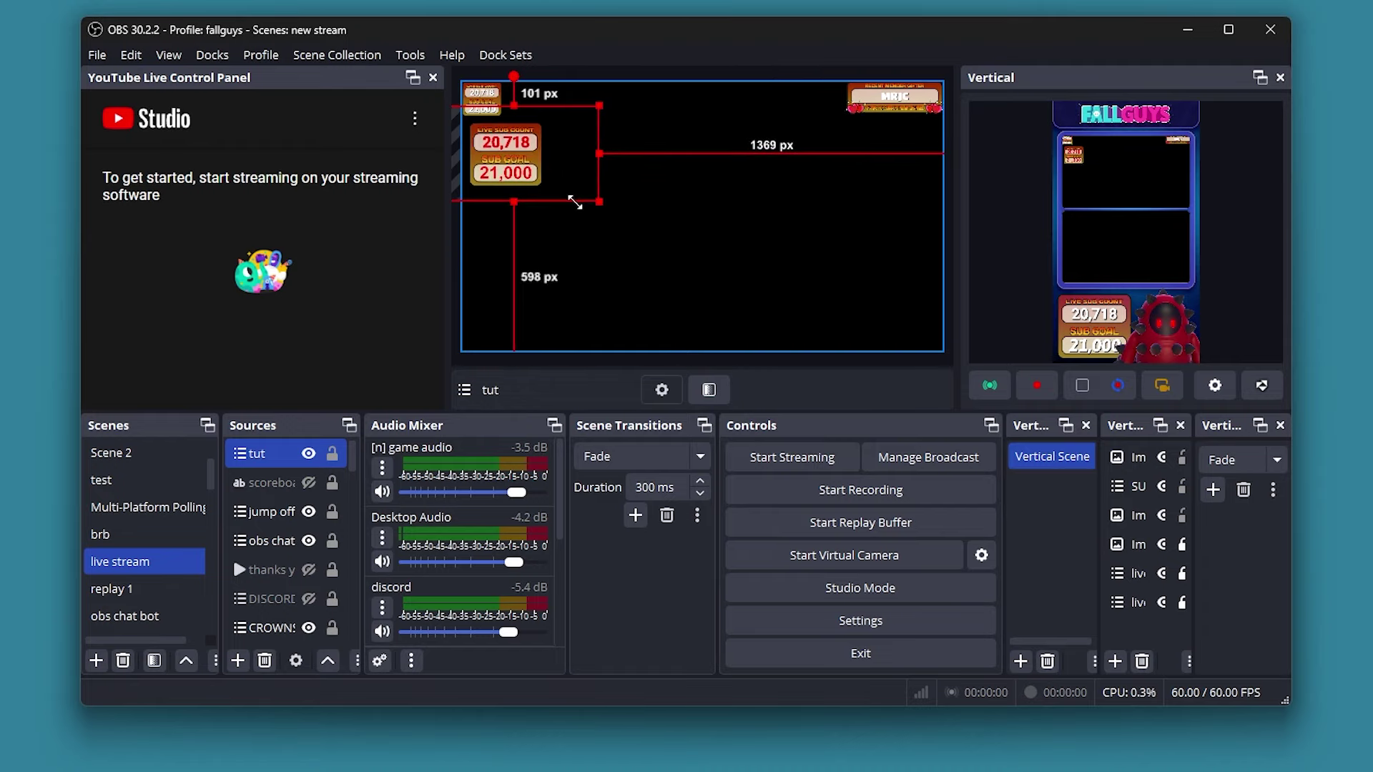
pyautogui.moveTo(572, 137); pyautogui.dragTo(960, 149)
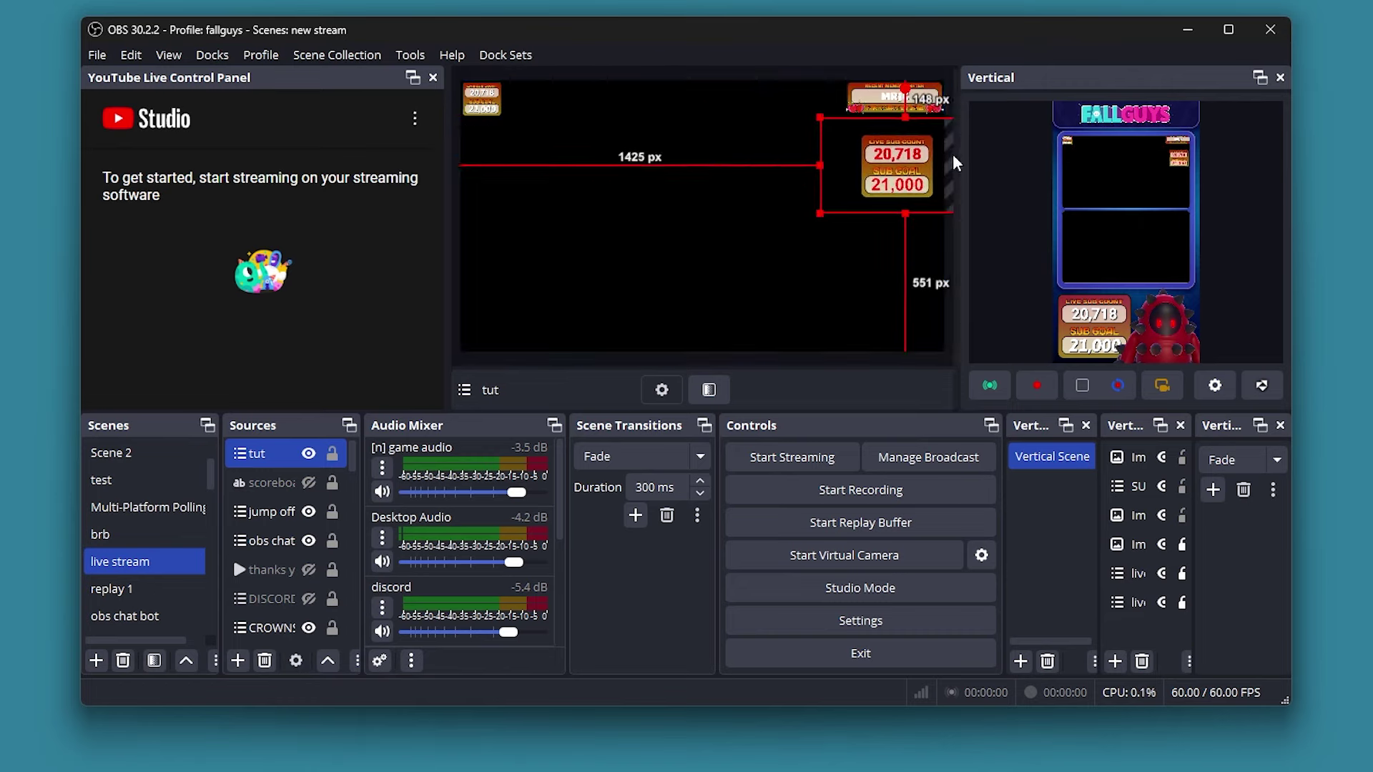